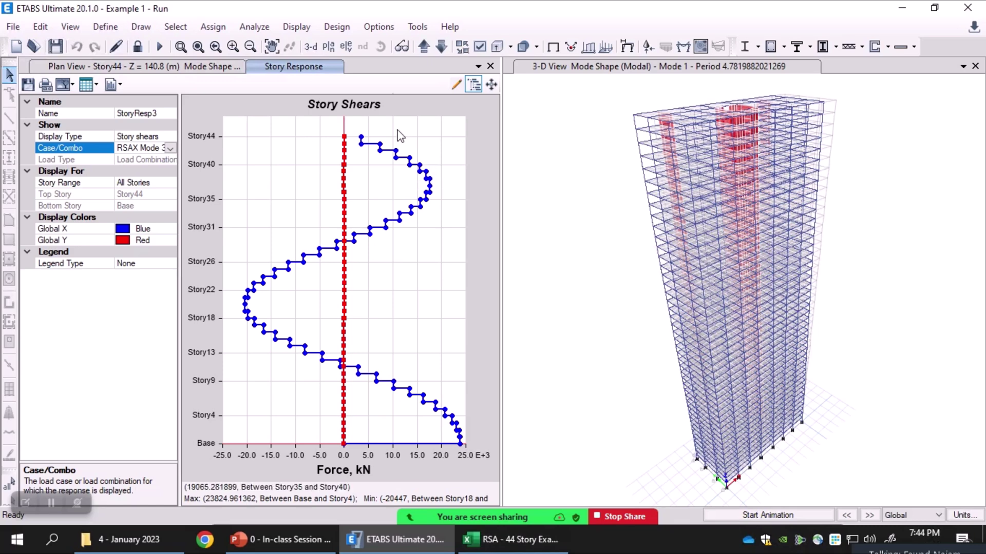
Bring up the Open Model File dialog in the ETABS RSA Individual Modal Responses folder.
click(33, 46)
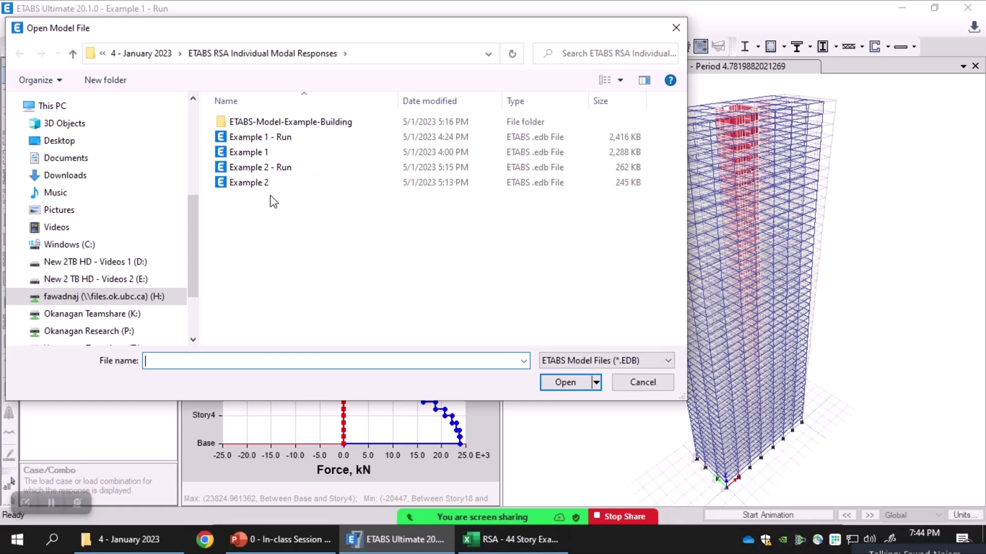
Open the analysed 'Example 2 - Run' model and dismiss the rendered DX graphics warning.
click(273, 185)
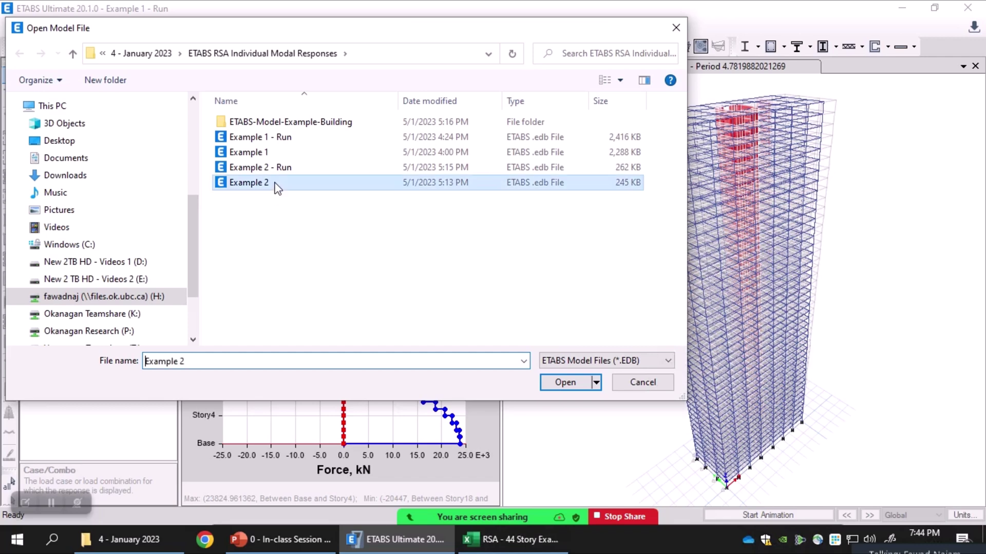
click(567, 383)
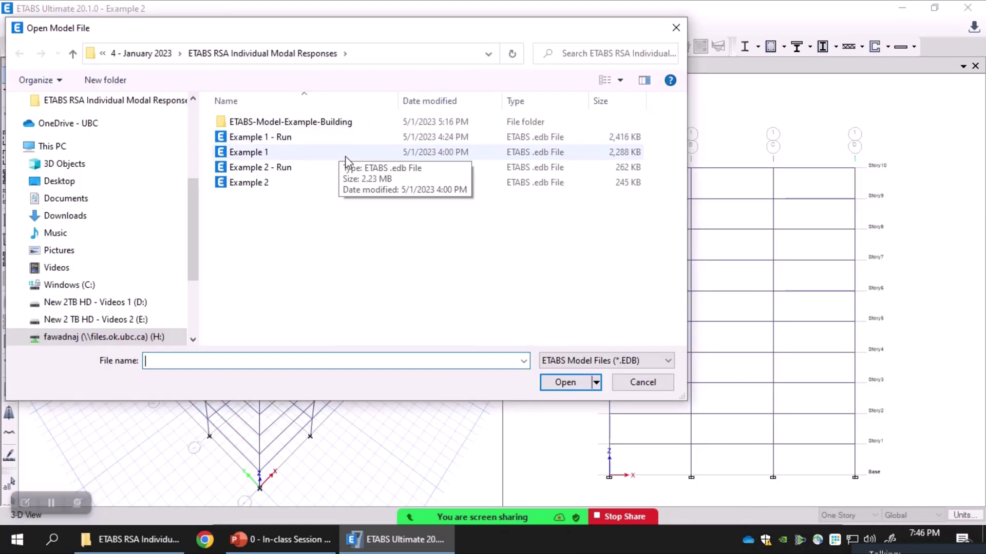
double_click(304, 170)
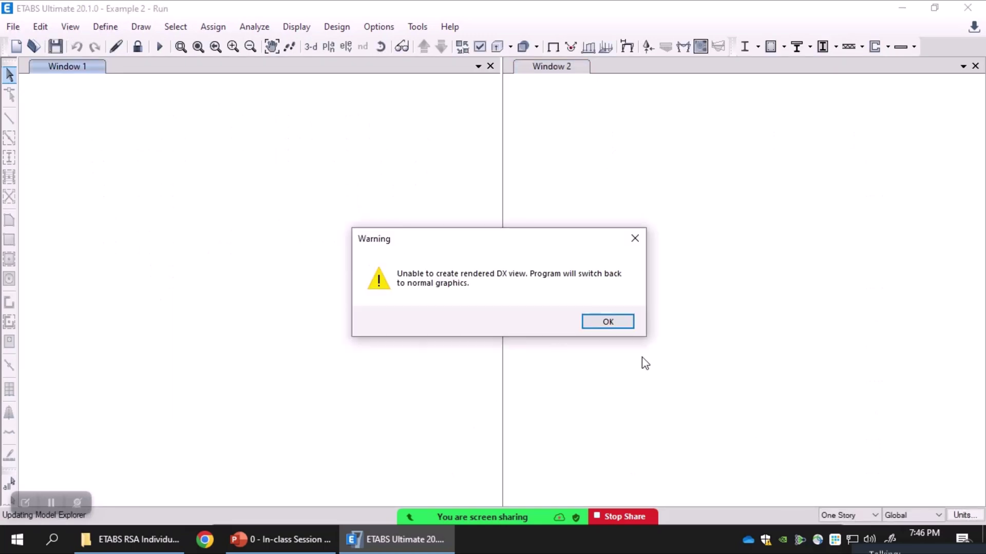
click(616, 323)
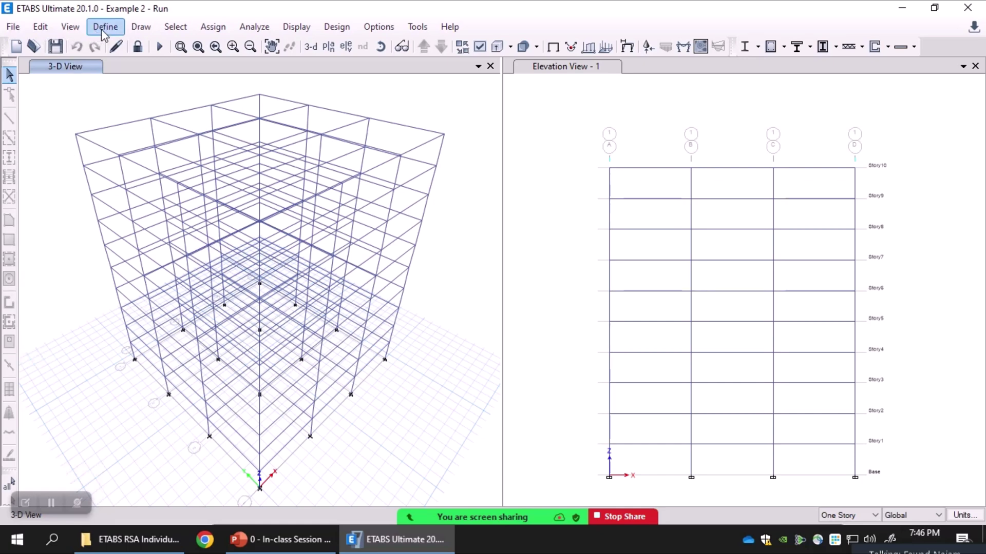
Show the Modal Participating Mass Ratios table from Structure Output > Modal Information.
click(296, 27)
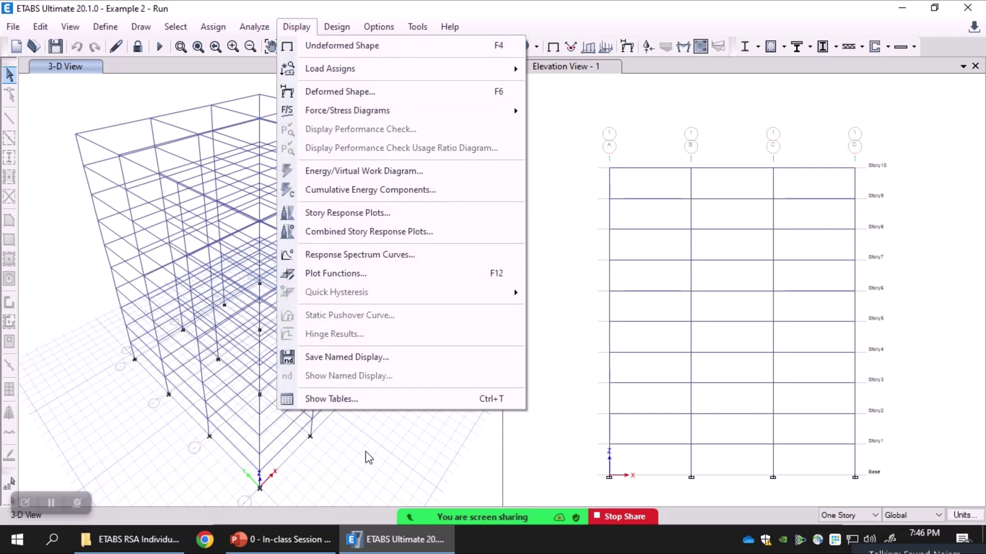
click(340, 400)
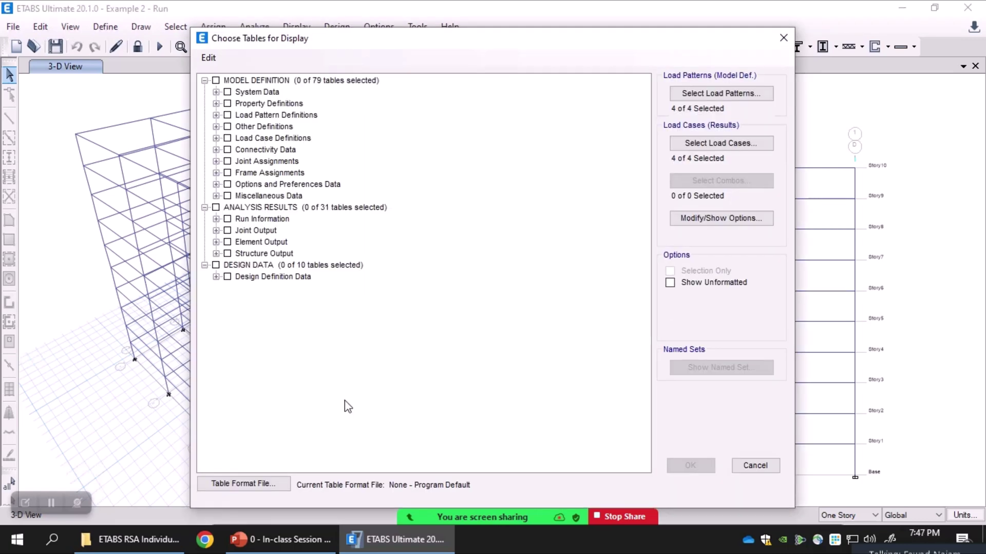
click(216, 254)
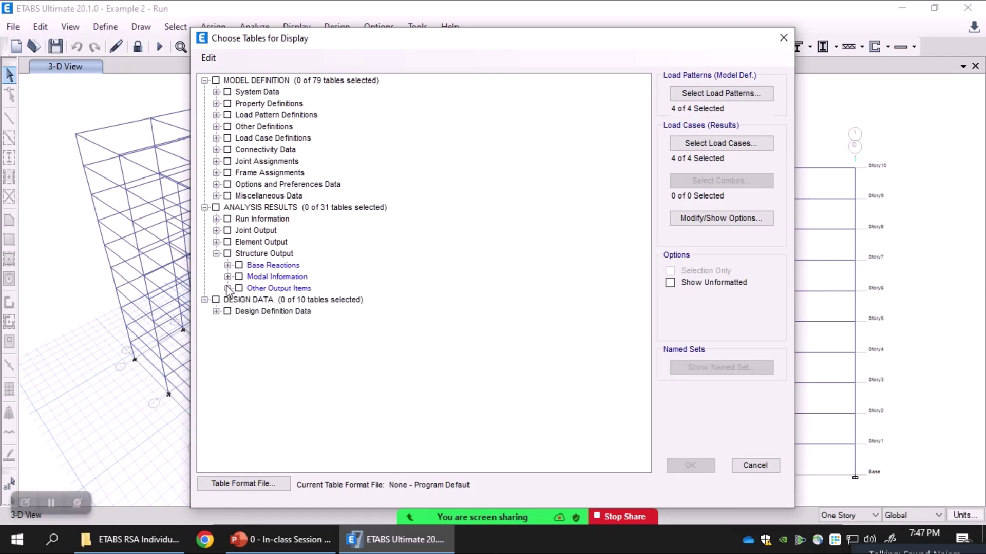
click(227, 278)
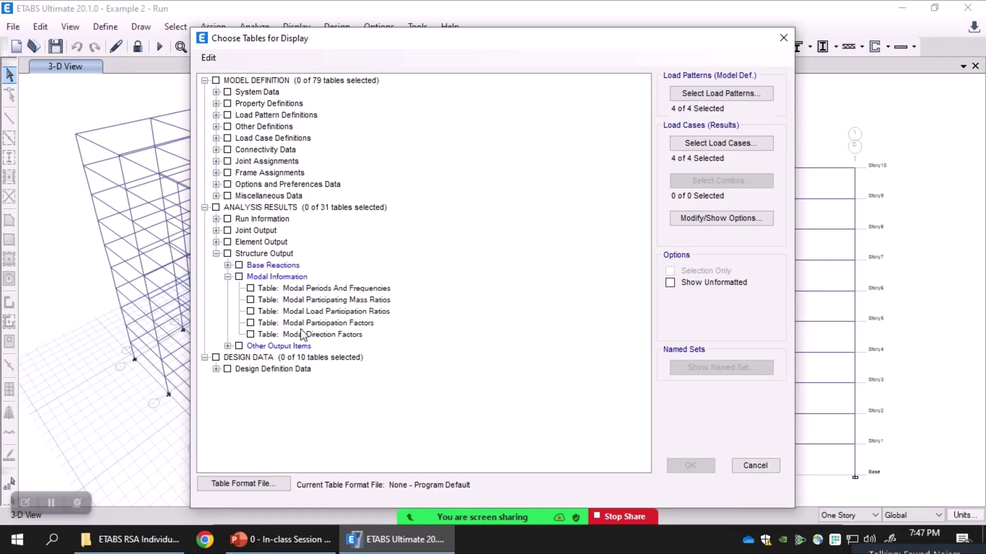
click(250, 310)
click(690, 465)
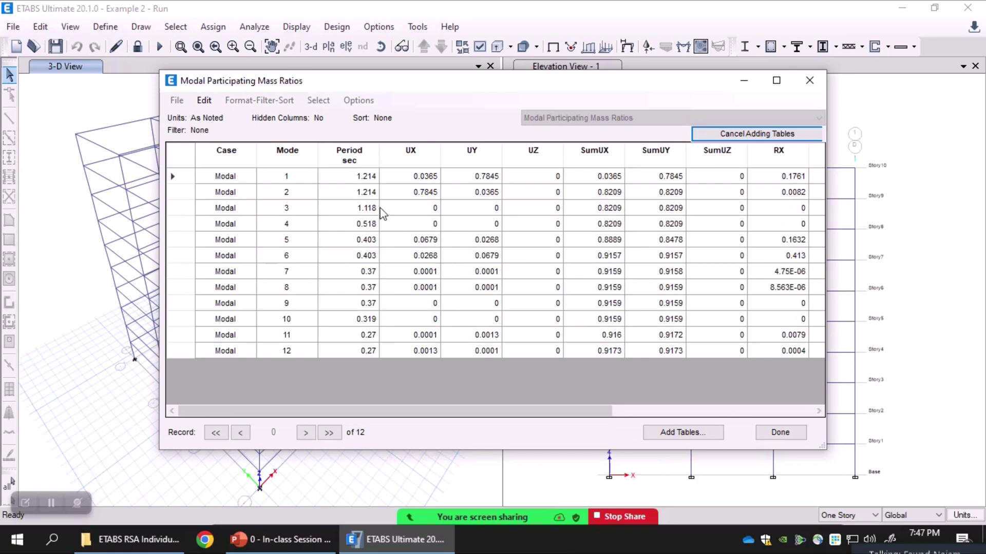
Highlight modes 1 and 2: period 1.214 and mass ratio 0.7845 in UY and UX.
click(362, 177)
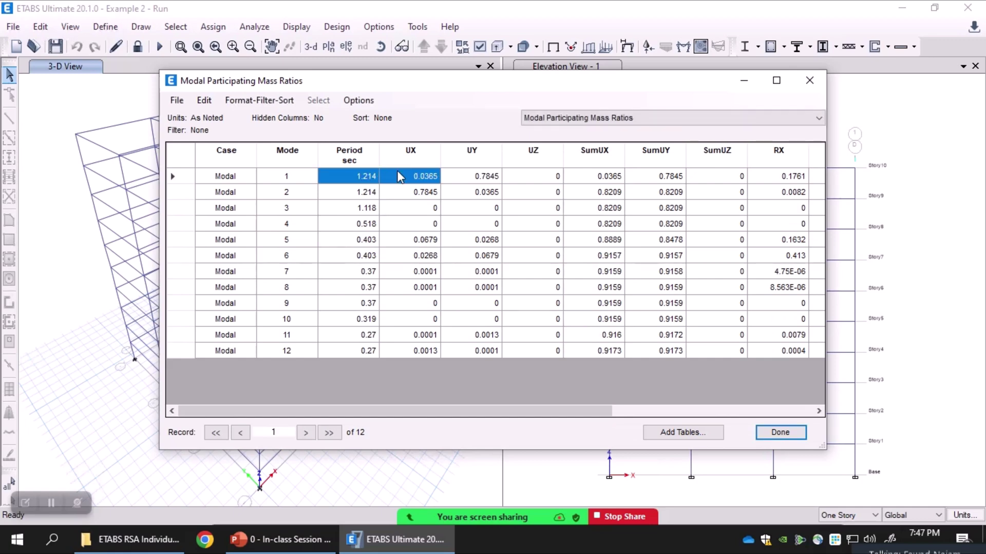
click(366, 176)
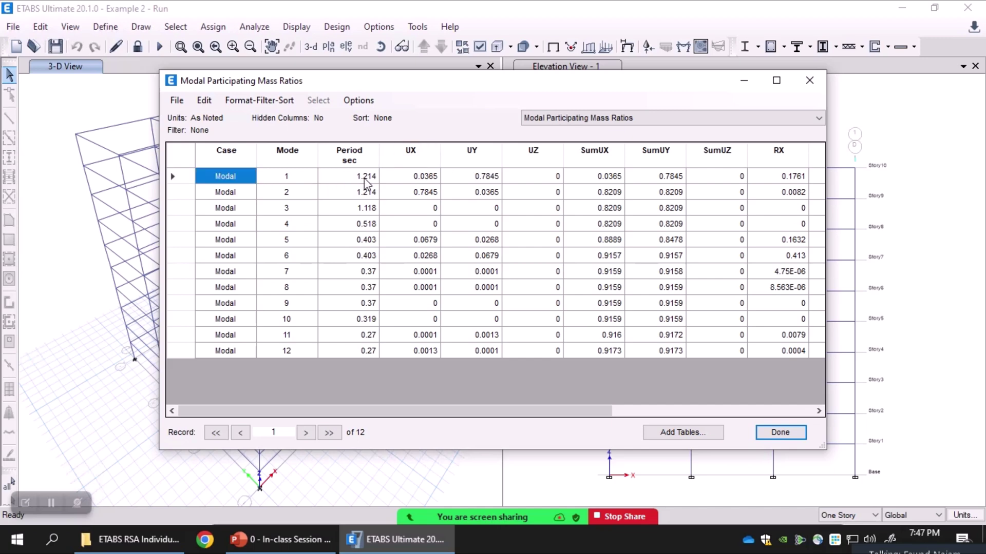
click(484, 177)
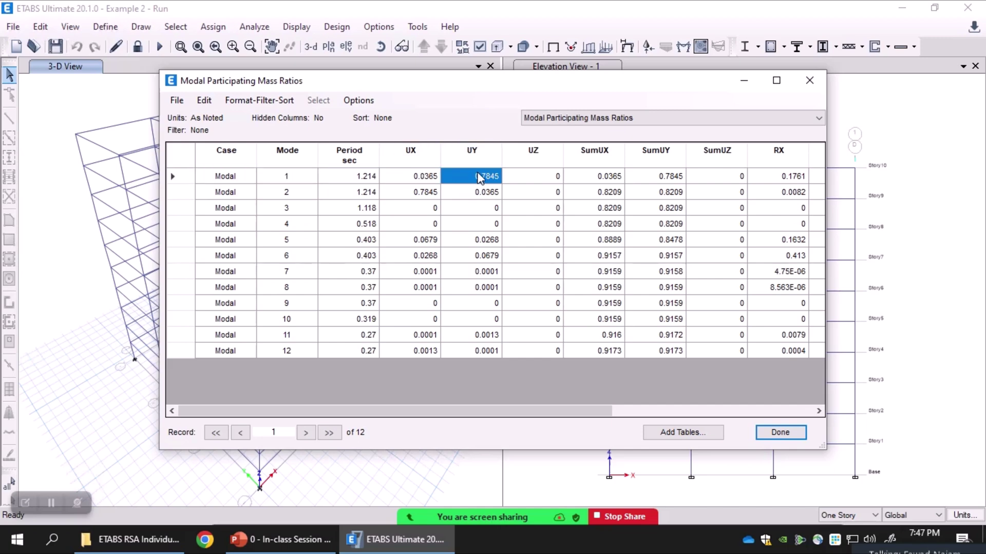
drag(224, 195, 360, 196)
drag(473, 205, 450, 197)
click(436, 195)
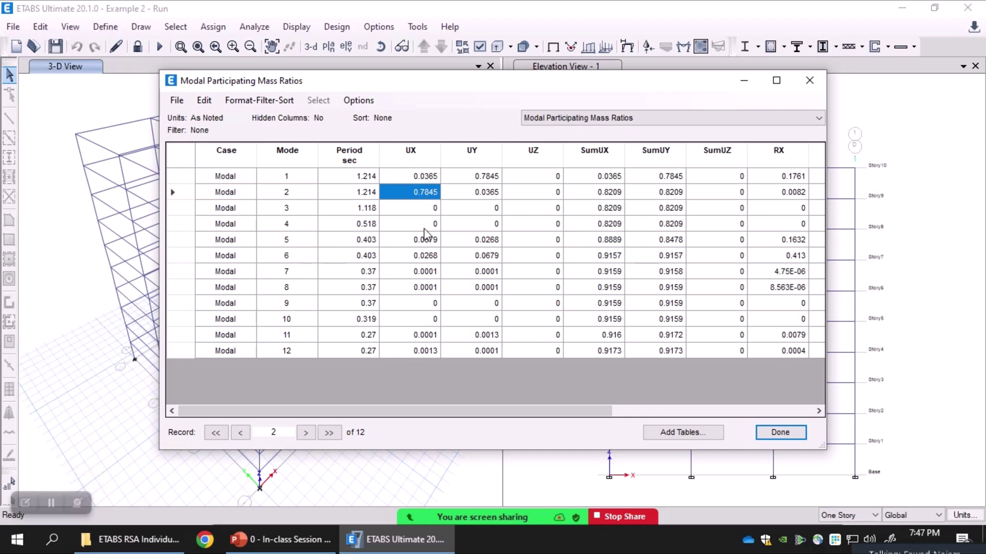
Highlight mode 5 and 6 ratios 0.0679 and 0.0268, then reposition the table window.
click(418, 242)
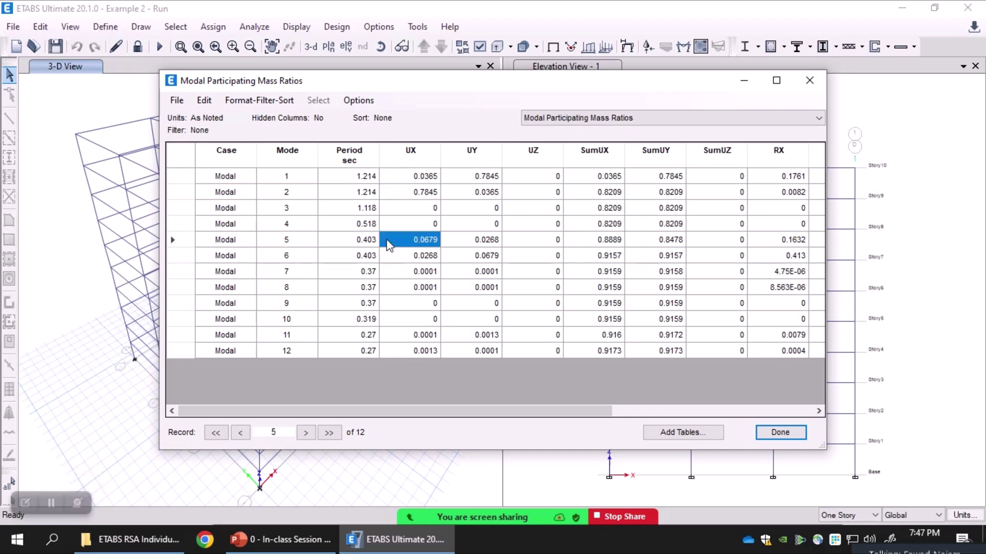
click(421, 259)
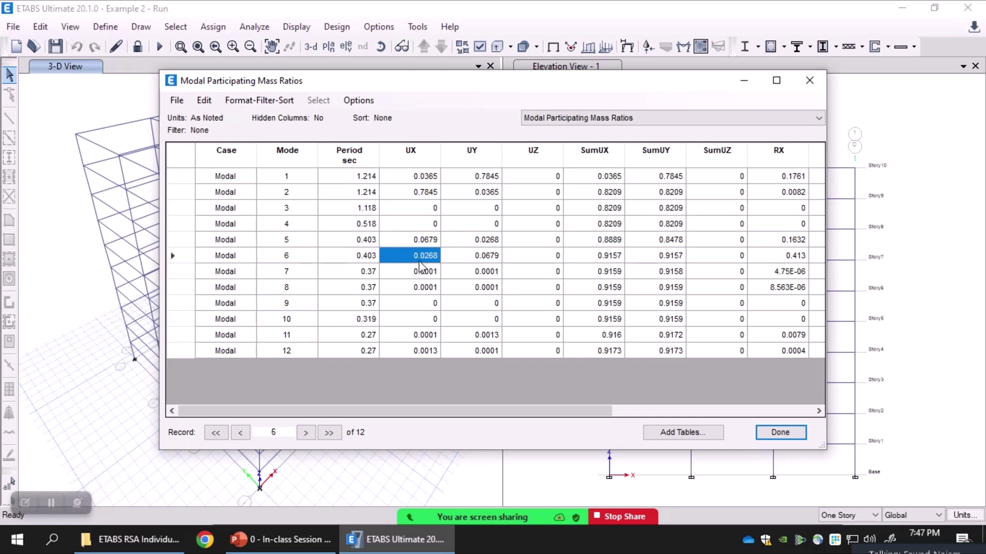
click(490, 256)
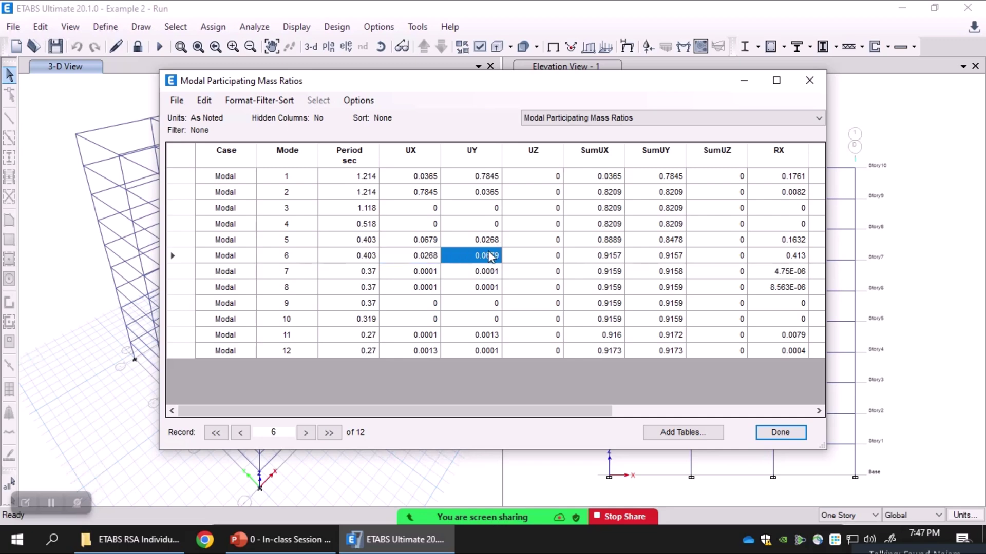
drag(219, 259, 490, 260)
click(479, 261)
drag(410, 85, 379, 97)
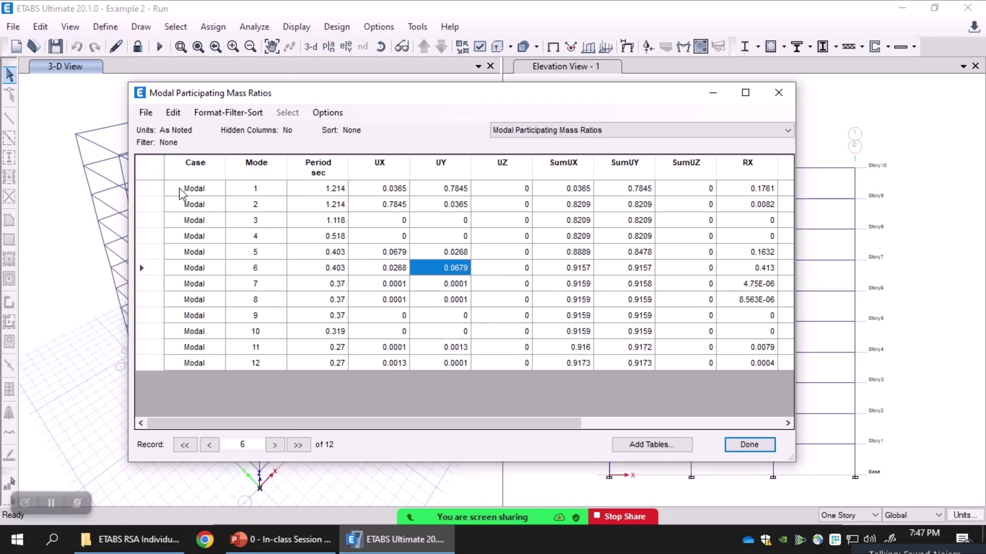
Recheck modes 1, 2, 4 and 5 (period 1.214, ratio 0.7845), then close the mass ratios table.
click(213, 190)
drag(234, 194, 447, 191)
click(469, 192)
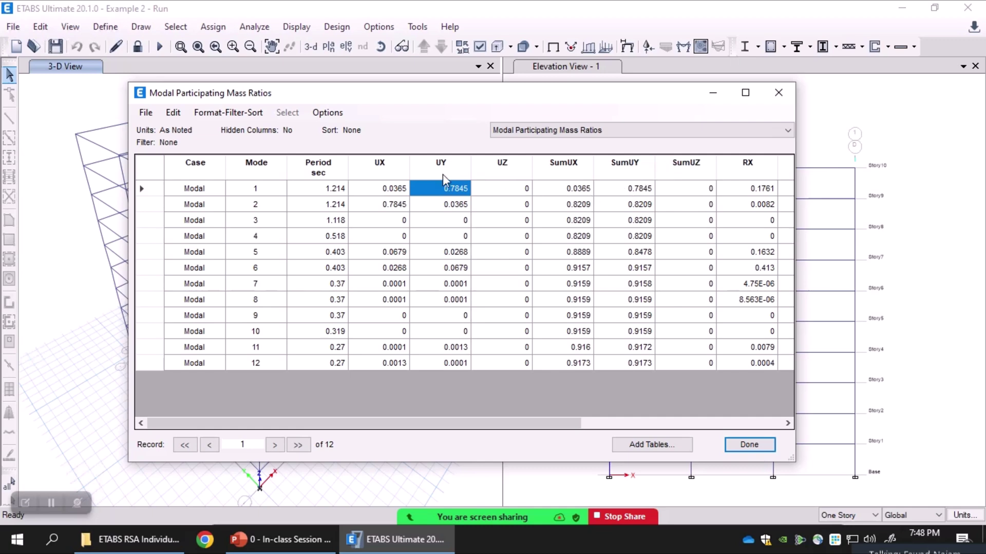
click(344, 191)
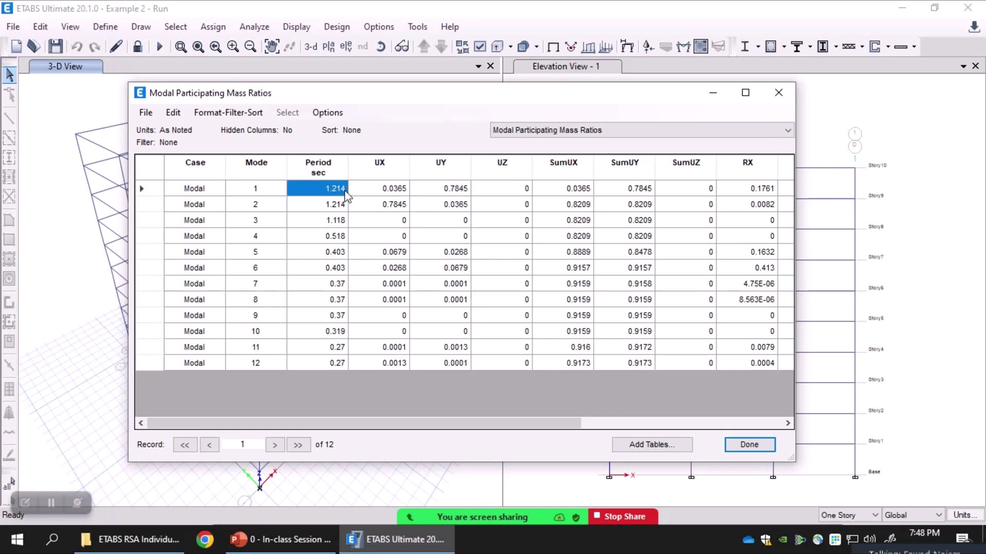
click(330, 207)
drag(198, 205, 428, 211)
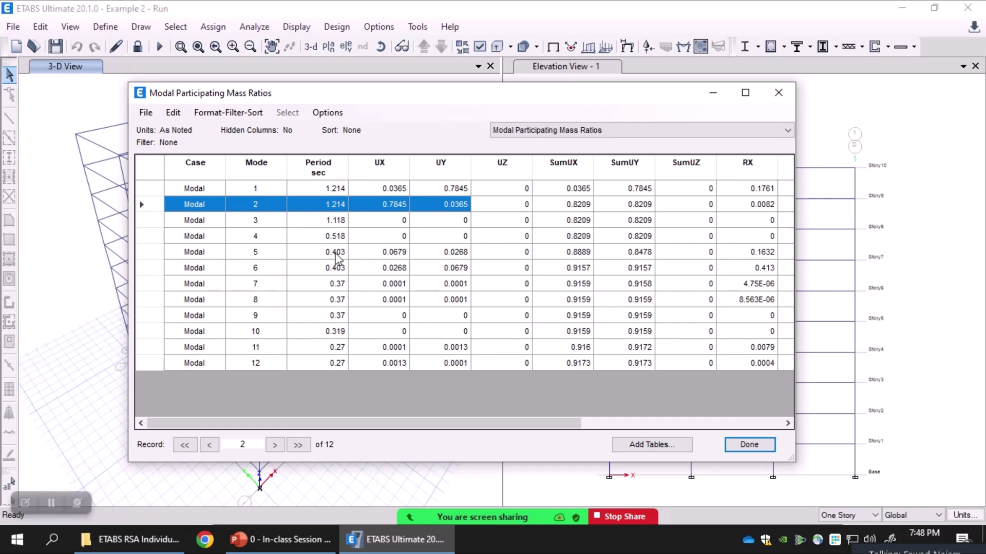
drag(208, 256, 464, 254)
click(779, 92)
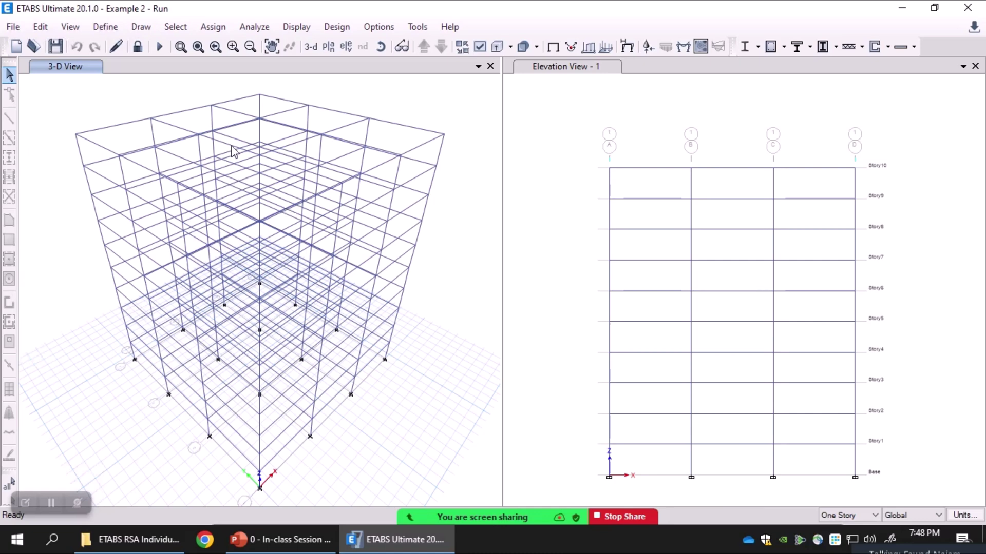
Display the Lateral Loads joint forces on the 3-D model with their load values shown.
click(255, 27)
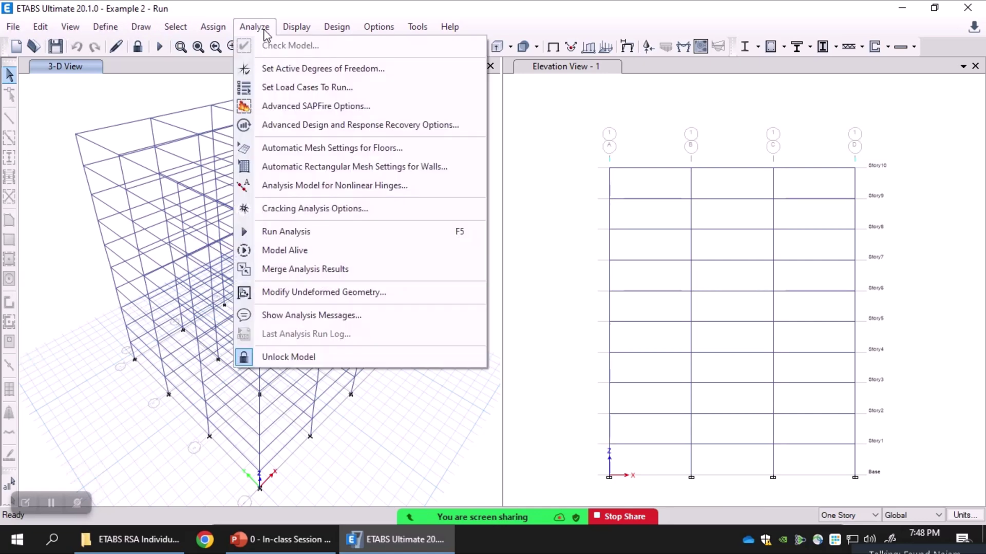
mouse_move(215, 34)
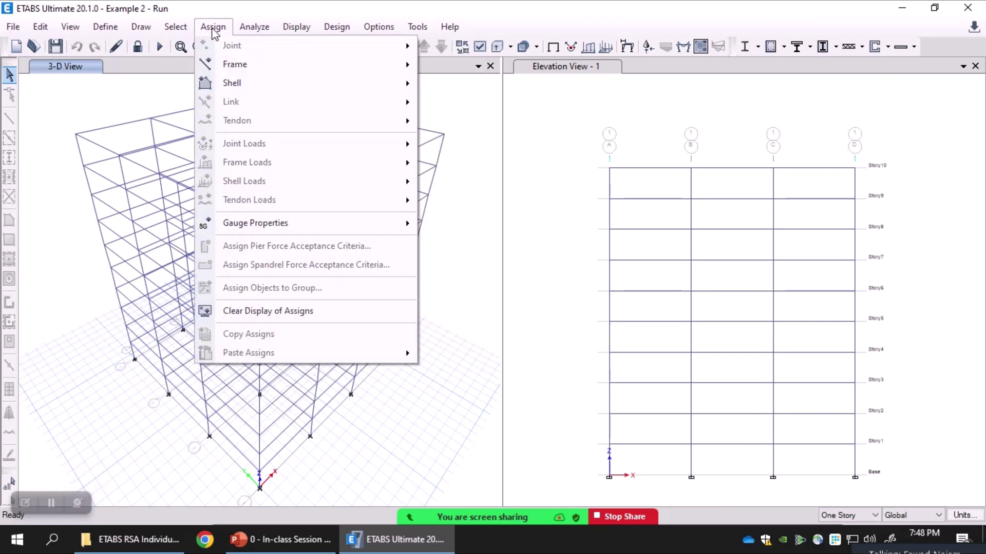
mouse_move(295, 27)
mouse_move(368, 76)
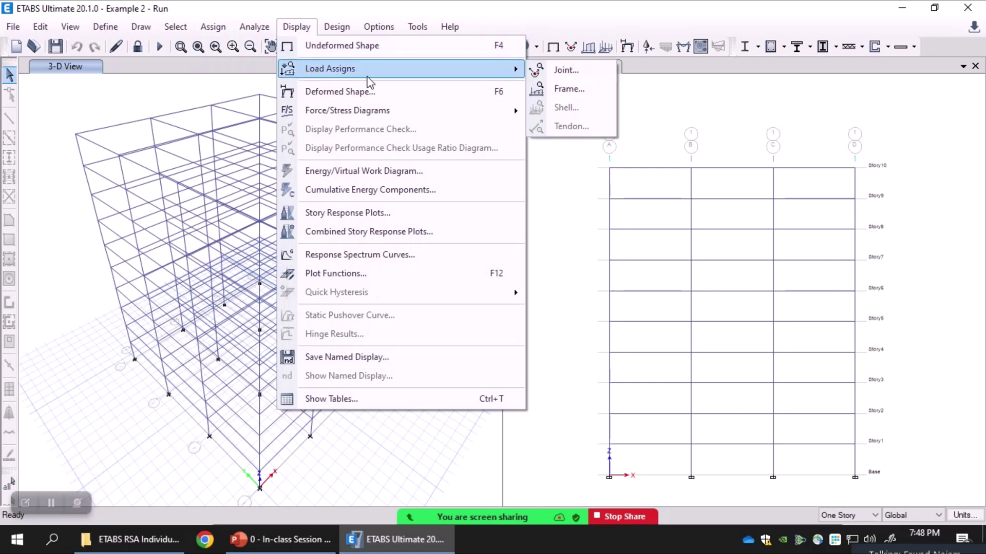
click(565, 70)
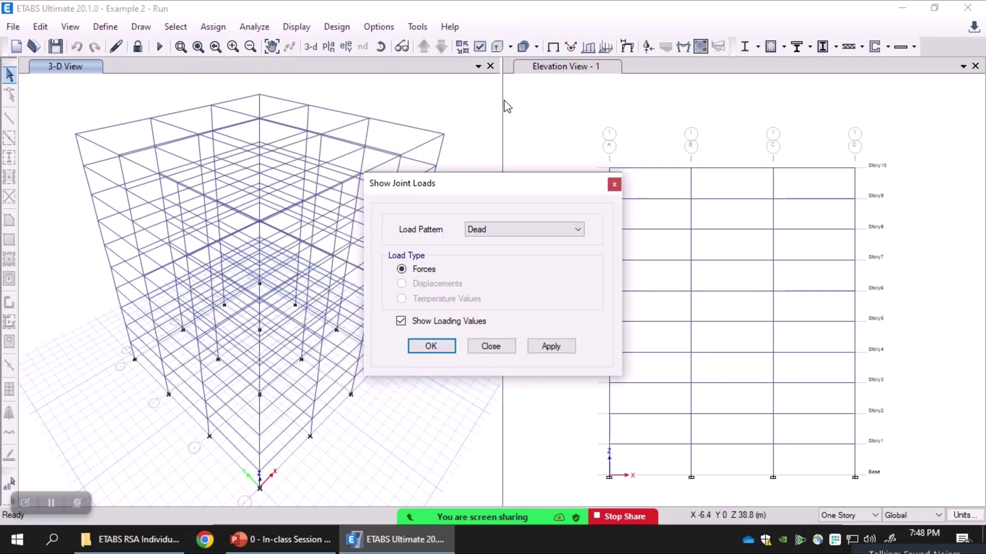
click(488, 230)
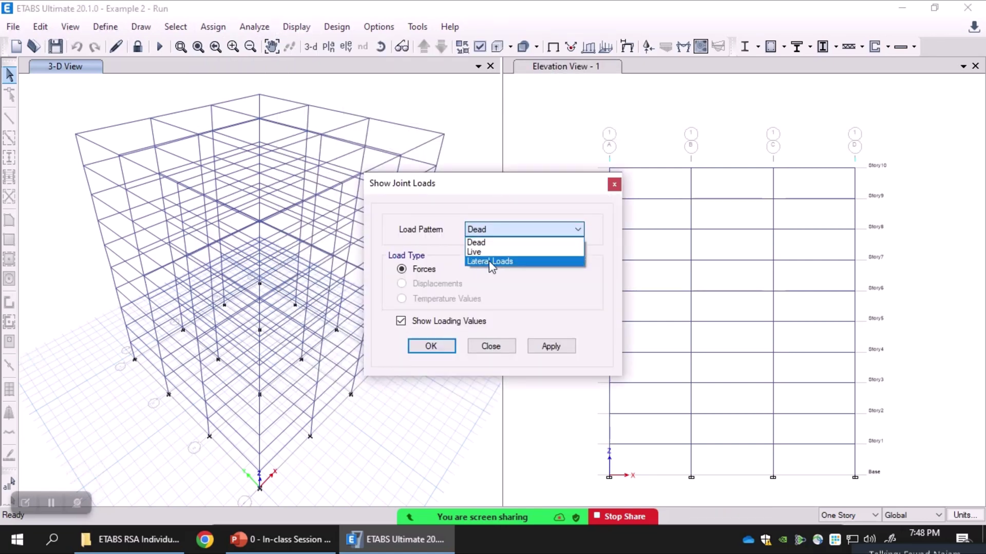
click(490, 262)
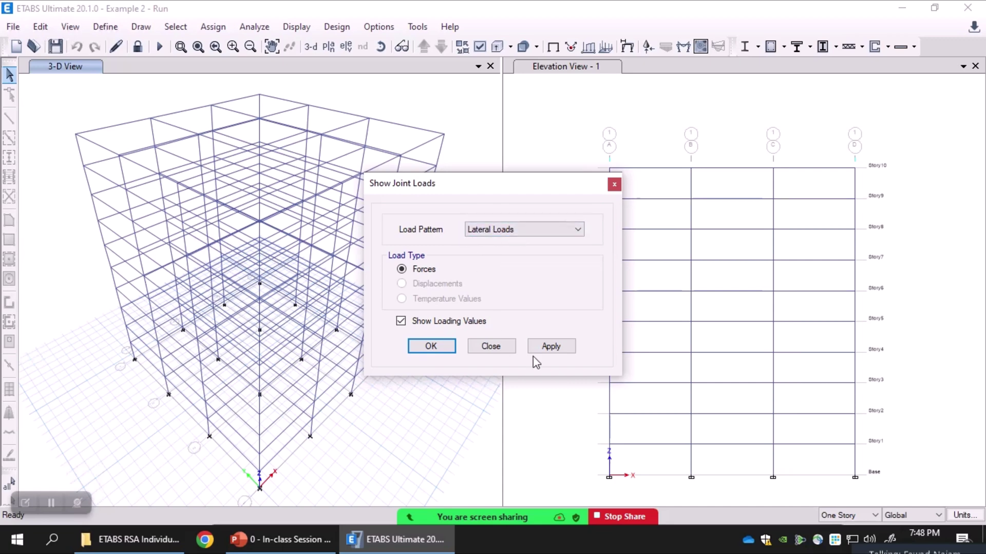
click(550, 346)
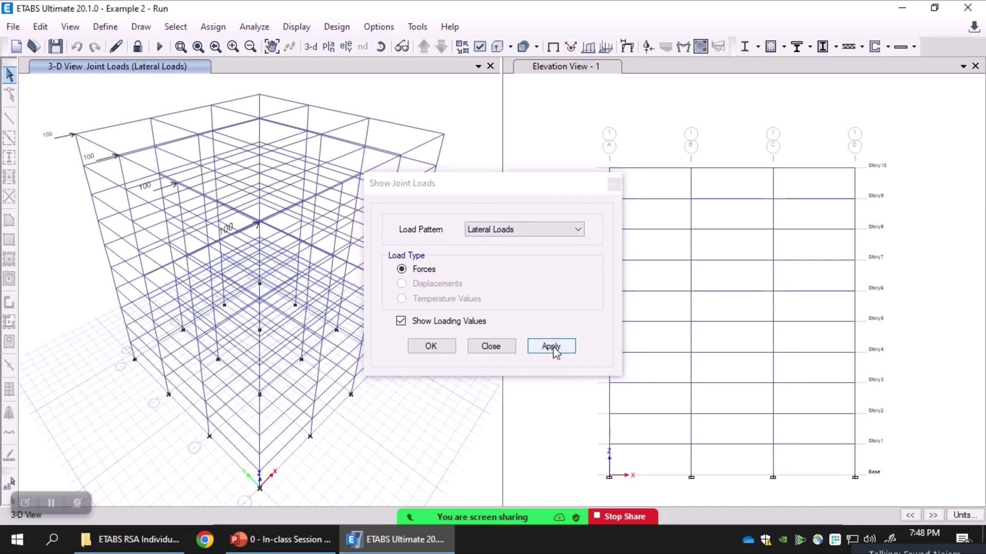
click(431, 346)
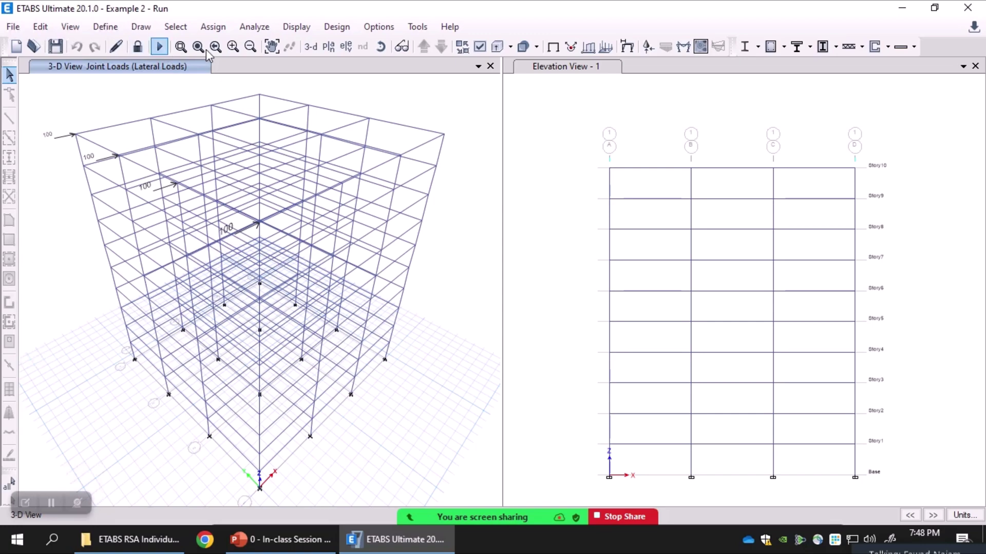
Orbit, pan and zoom the 3-D view for a lower, side-on look at the 100-unit load arrows.
click(379, 50)
drag(349, 200, 141, 336)
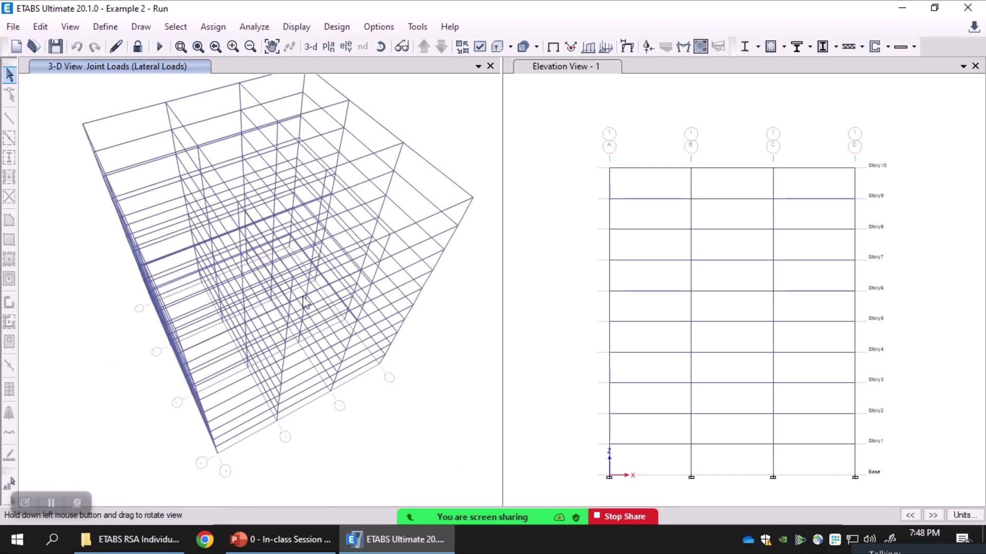
drag(369, 307, 440, 163)
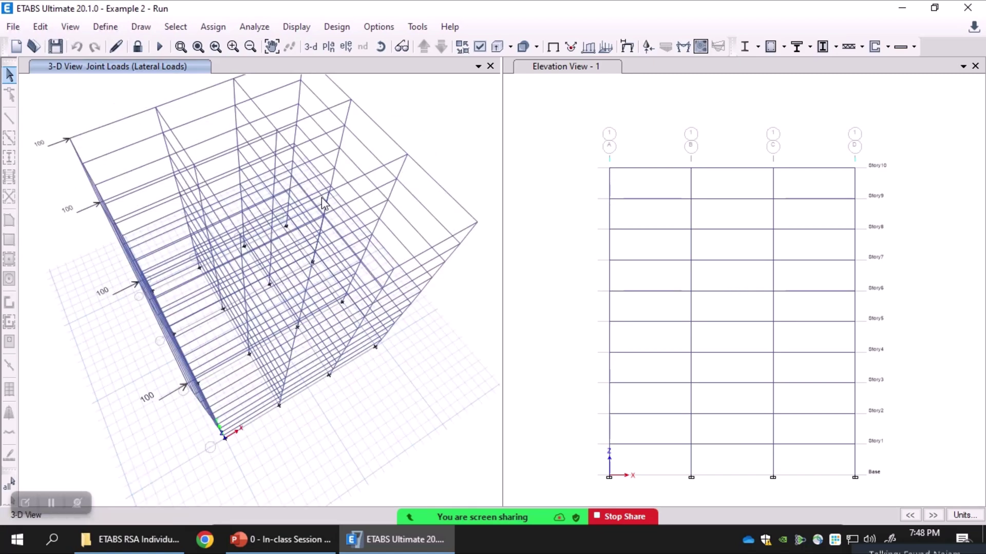
click(381, 46)
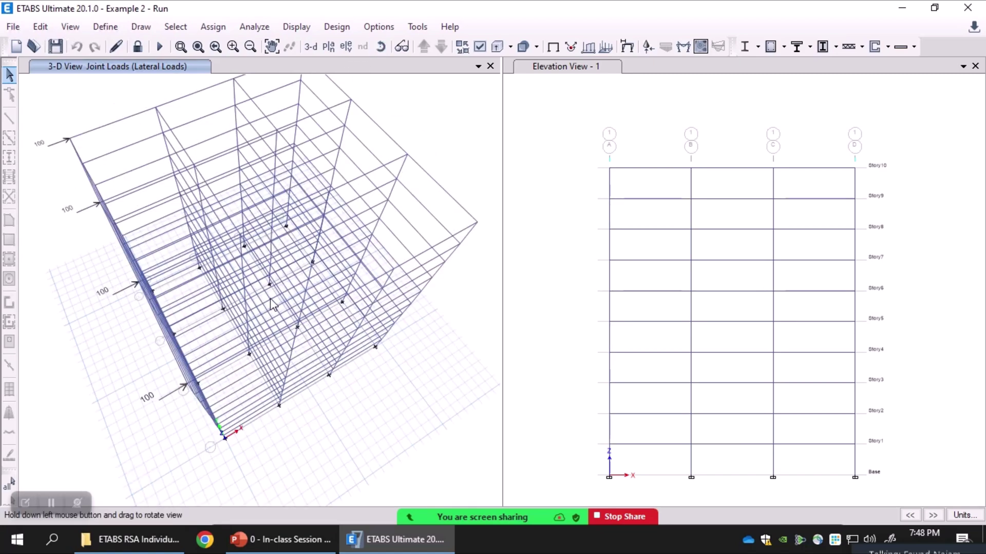
drag(276, 301, 281, 192)
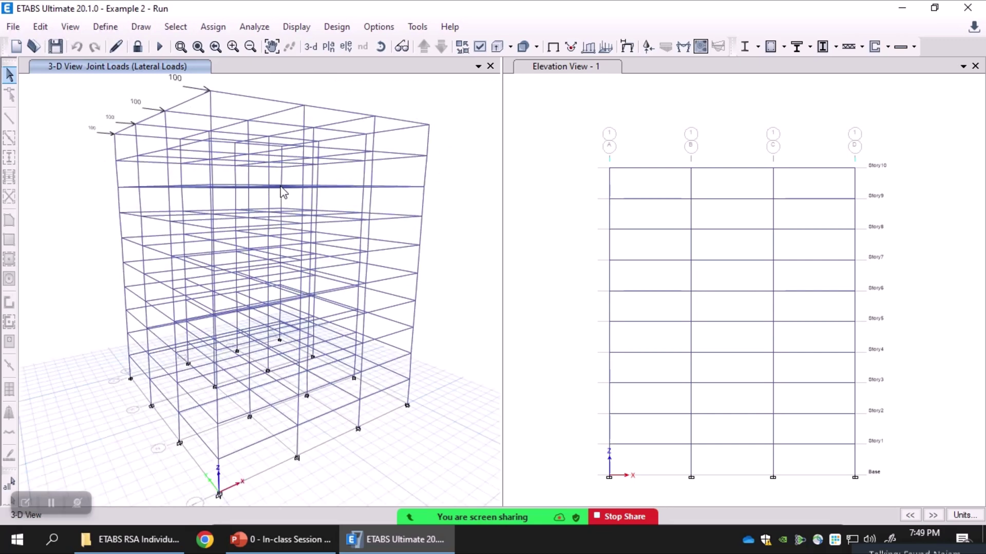
mouse_move(310, 188)
middle_down()
mouse_move(319, 216)
mouse_move(315, 200)
middle_up()
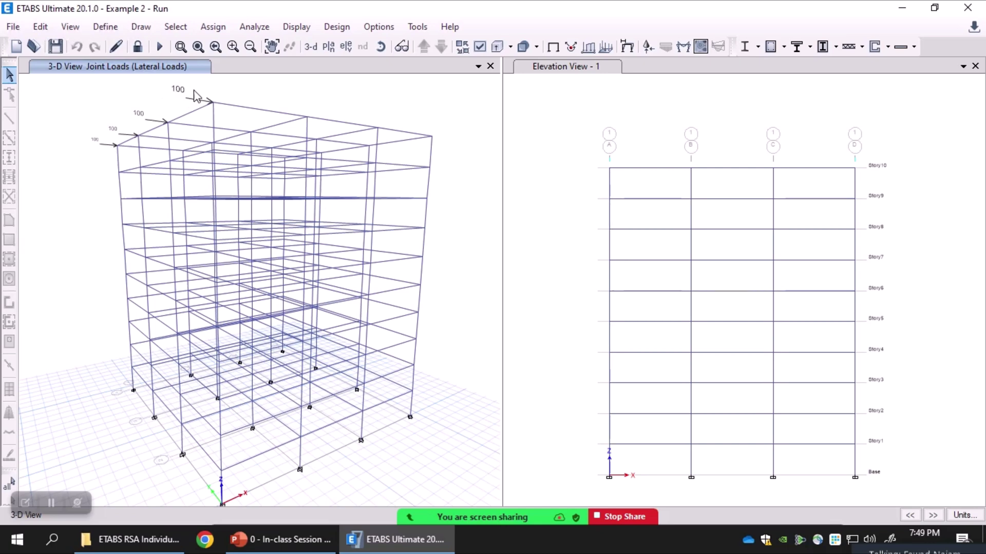
mouse_move(962, 520)
scroll(304, 413, down, 5)
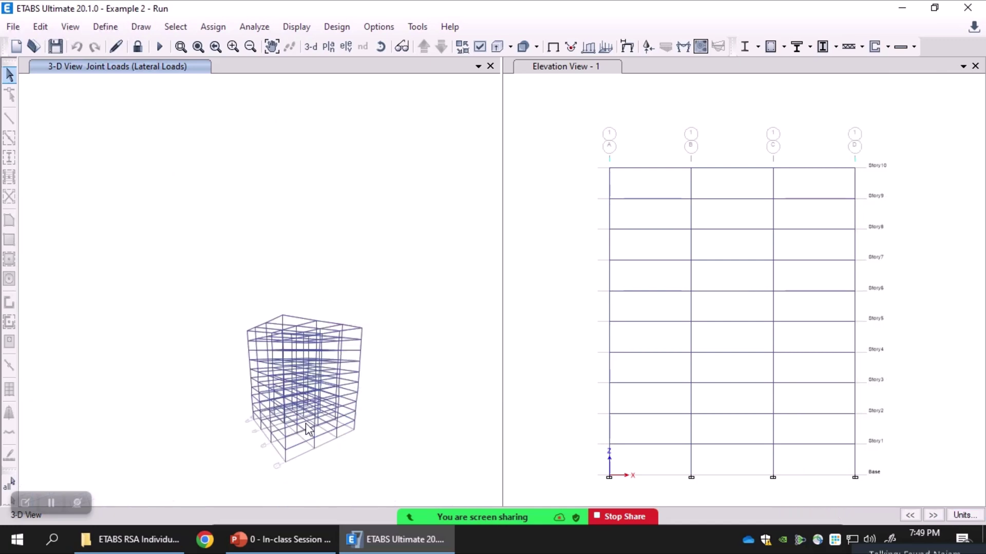
scroll(281, 381, up, 5)
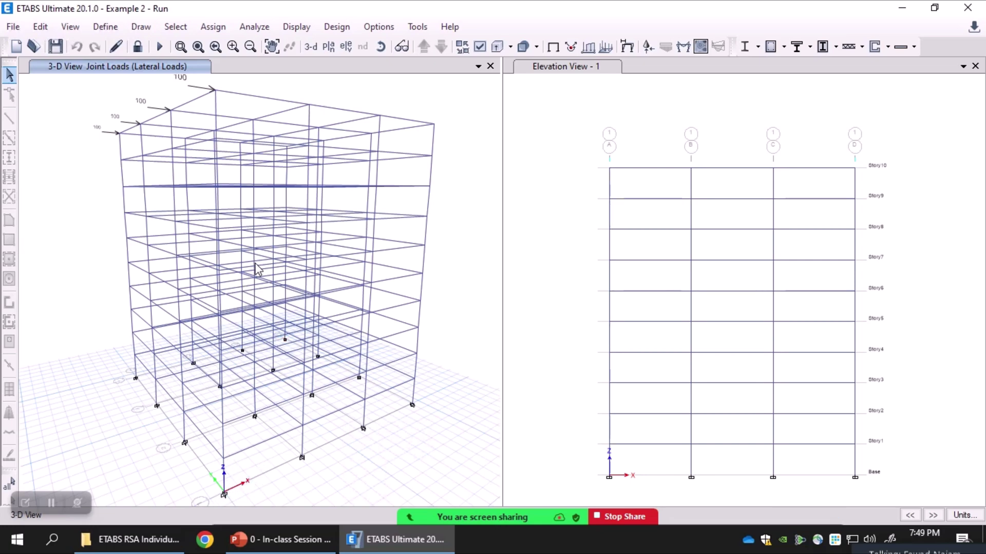
scroll(259, 271, up, 1)
scroll(169, 205, down, 1)
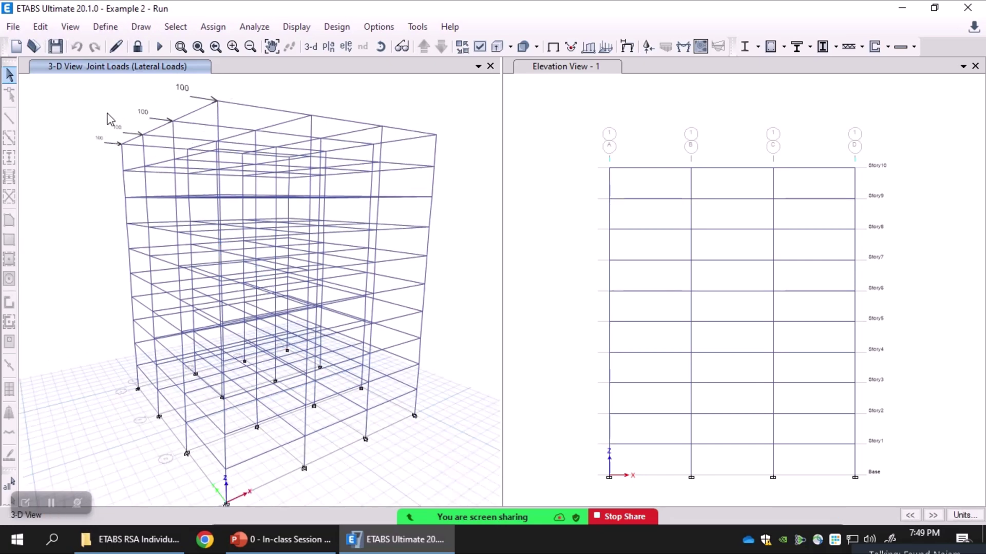
click(106, 26)
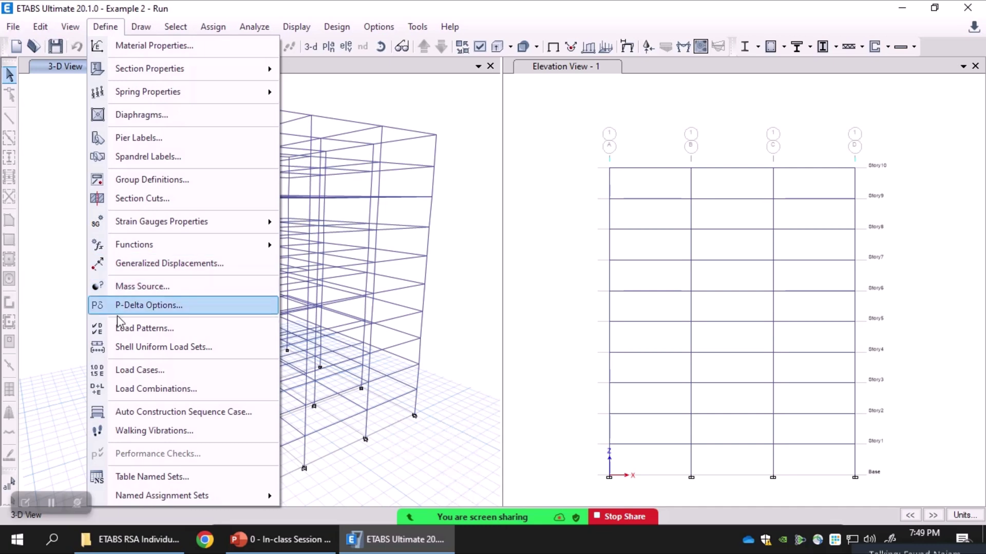
click(122, 328)
click(288, 267)
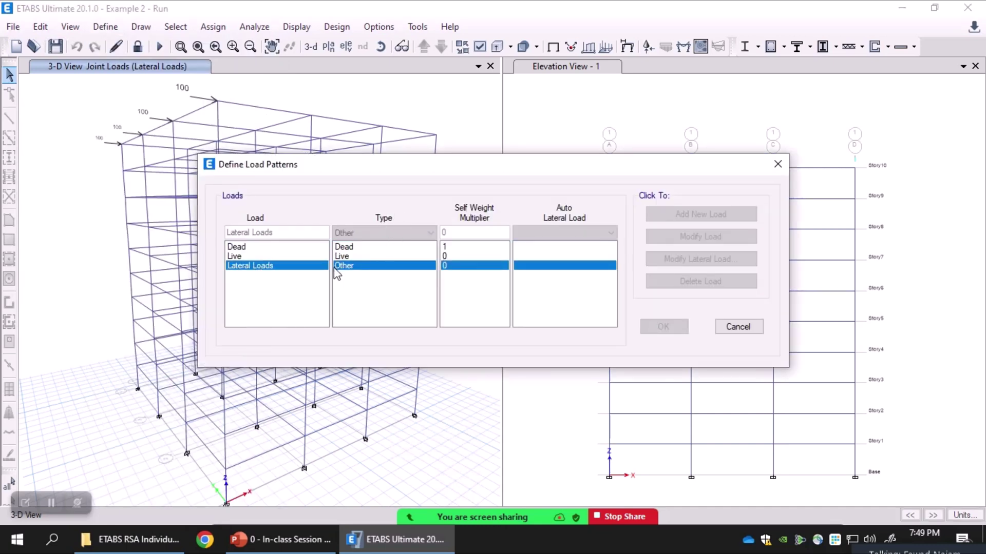
click(736, 330)
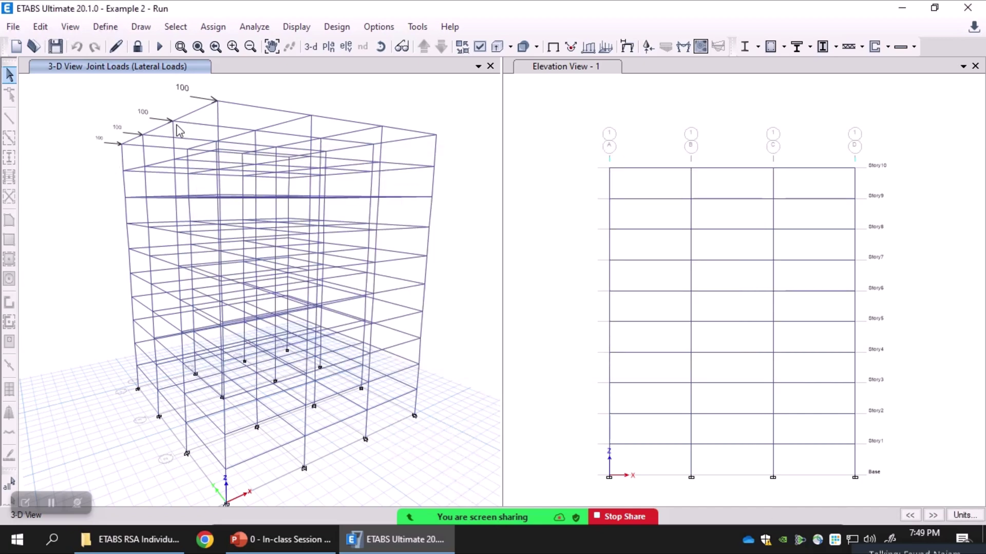
click(105, 26)
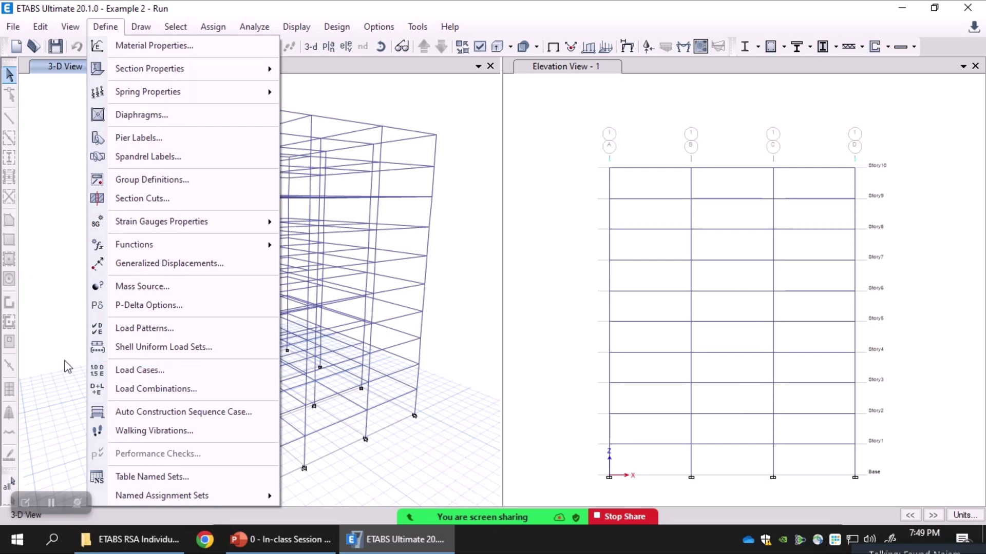
click(67, 346)
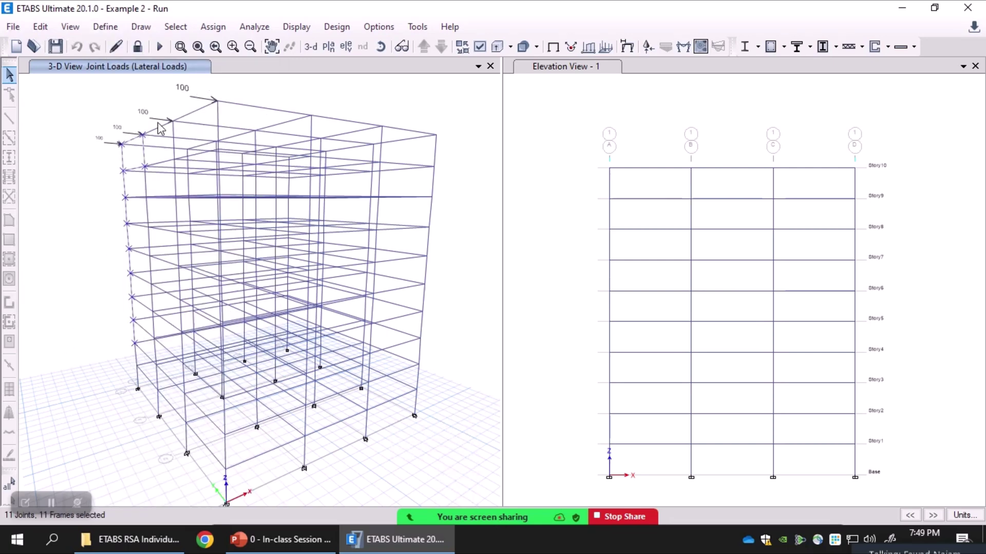
Open the Define Time History Functions list and select Sine Function M1.
click(105, 26)
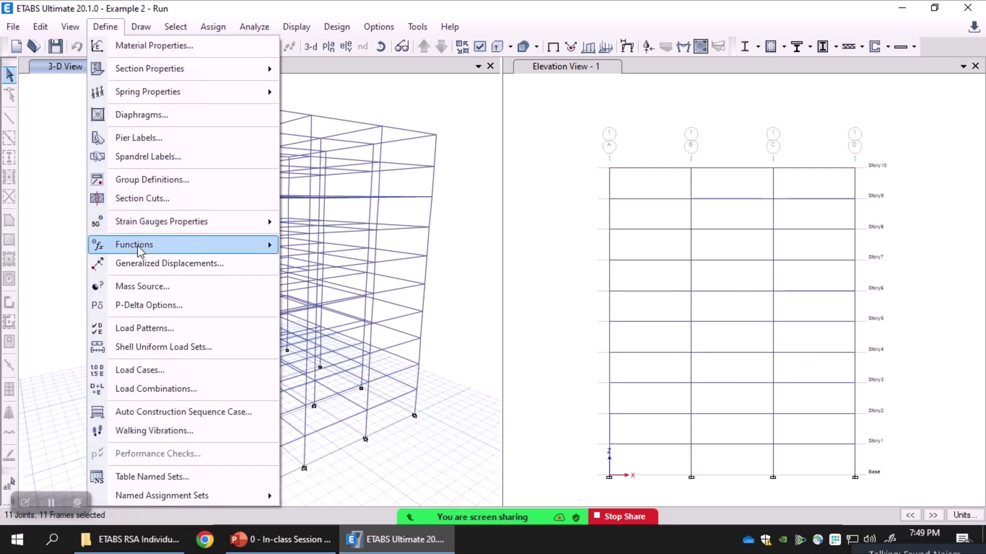
mouse_move(140, 249)
click(313, 264)
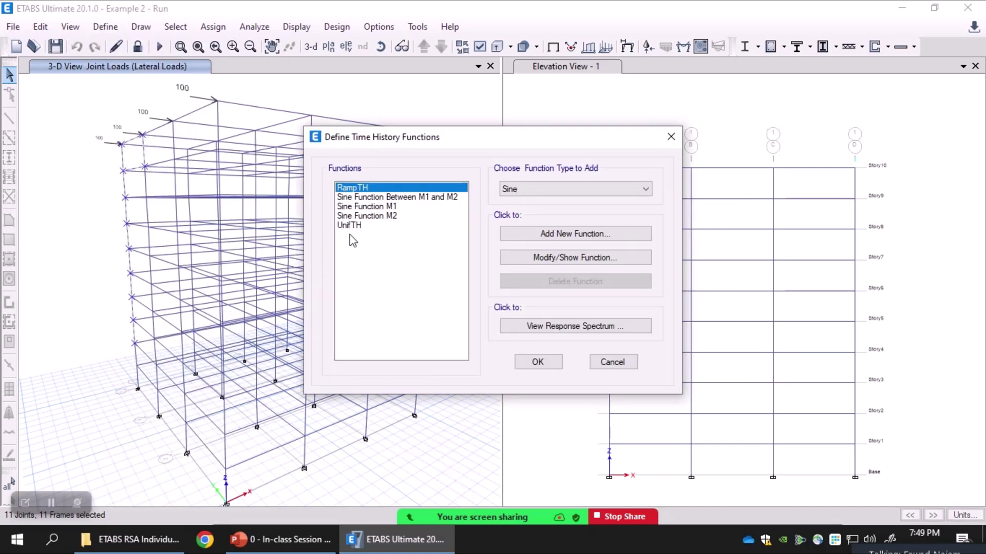
drag(404, 143, 229, 104)
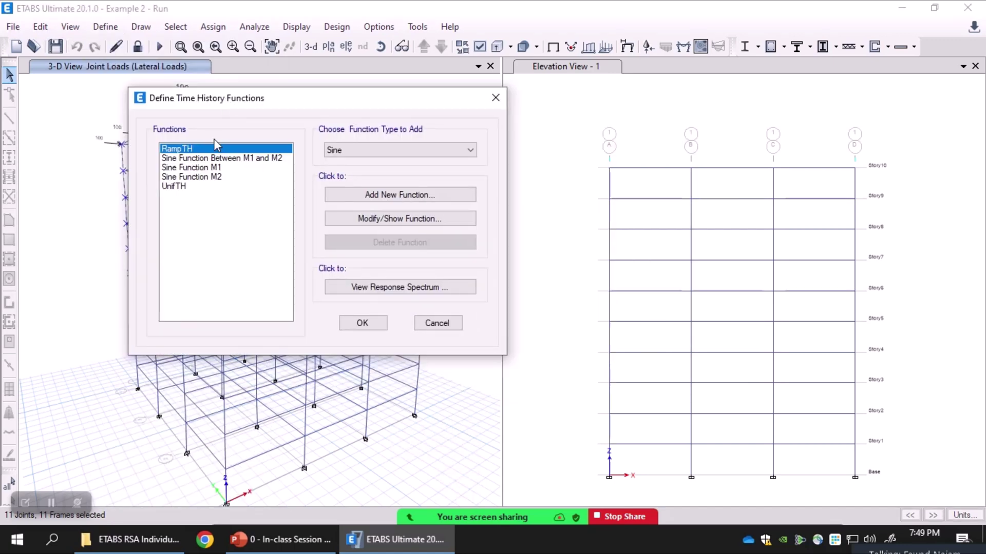
click(235, 169)
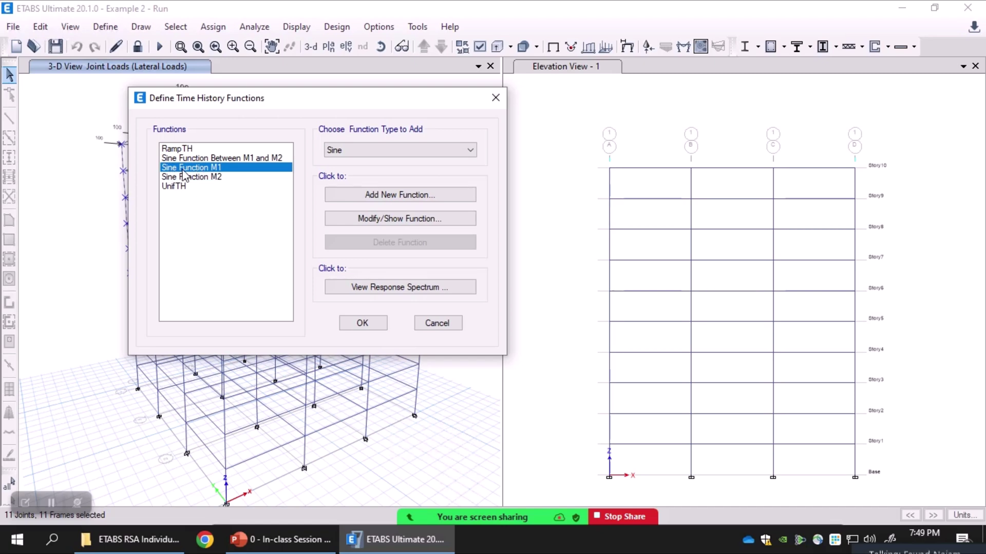
Review Sine Function M1: period 1.201, 20 cycles, amplitude 1, then cancel without changes.
click(332, 218)
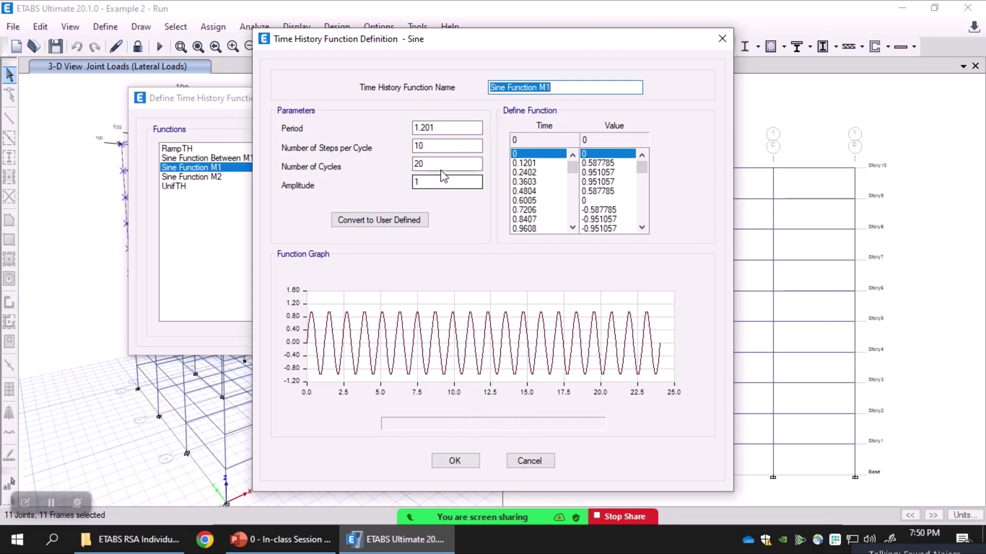
click(421, 164)
click(417, 180)
drag(433, 127, 391, 127)
click(450, 127)
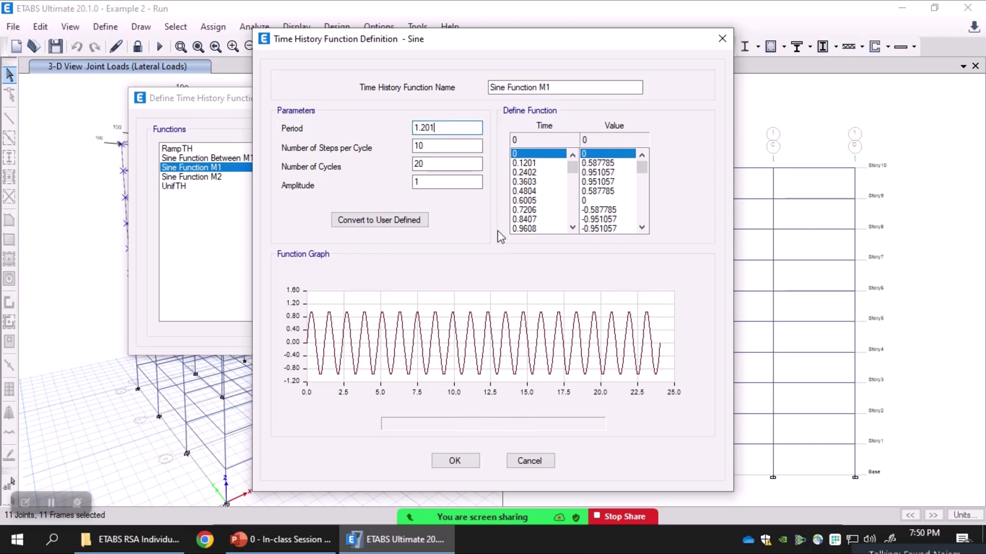
click(528, 461)
click(172, 177)
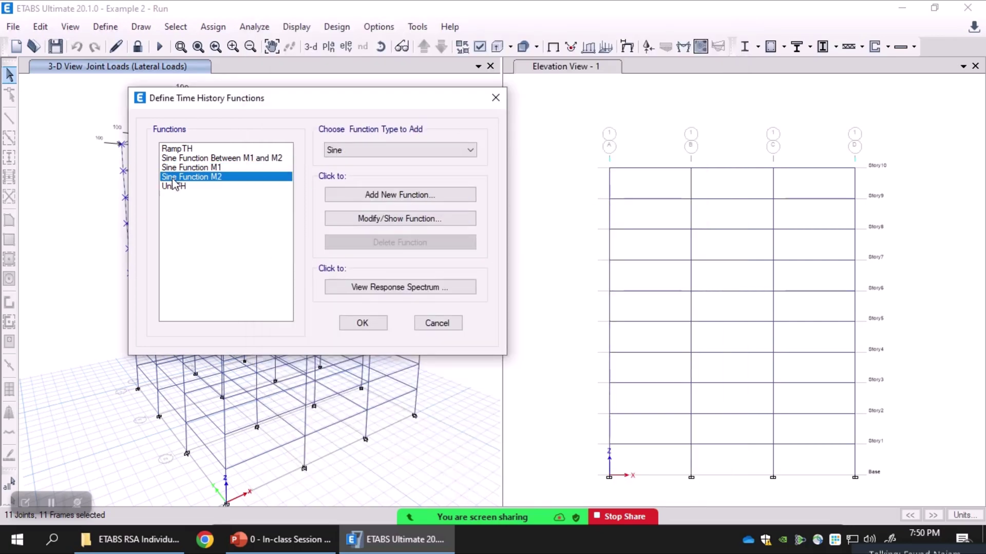
click(399, 218)
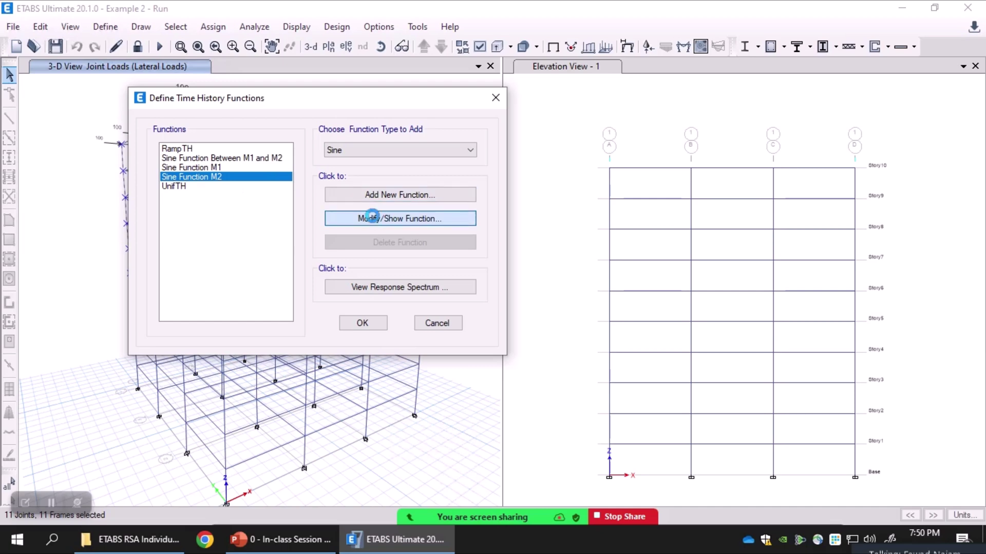
click(446, 164)
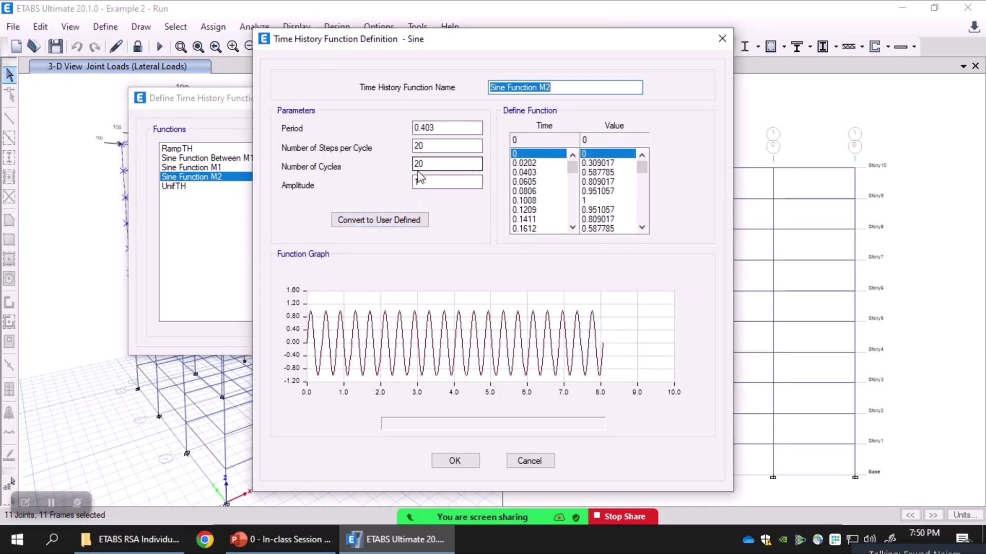
mouse_move(602, 362)
double_click(418, 128)
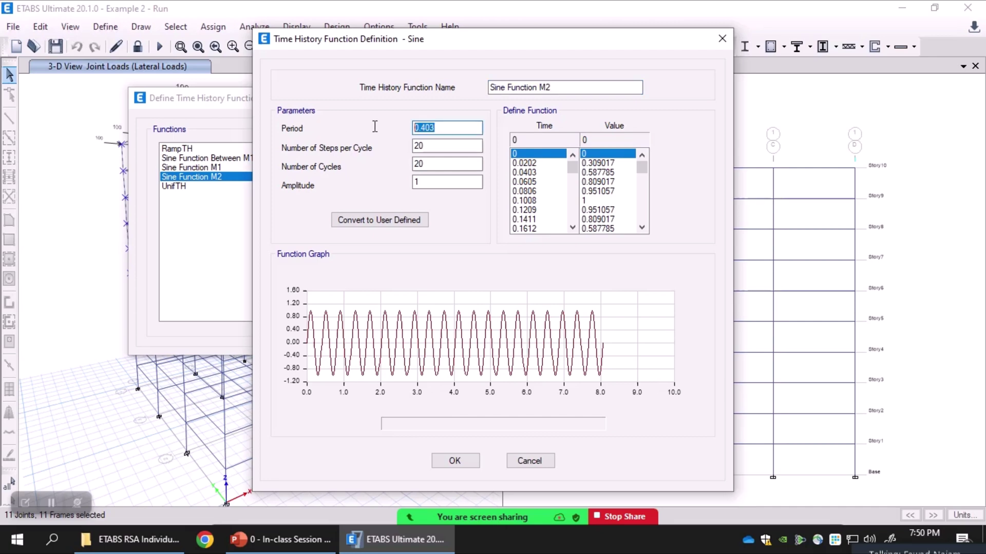
click(448, 125)
click(529, 461)
click(231, 159)
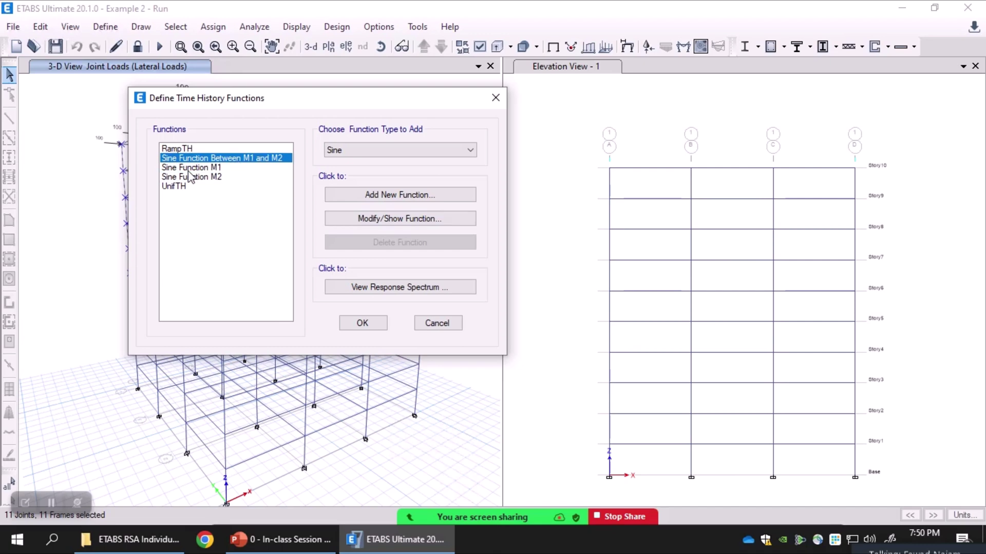
Inspect the Sine Function Between M1 and M2, browse the sine functions, and cancel the dialog.
click(378, 222)
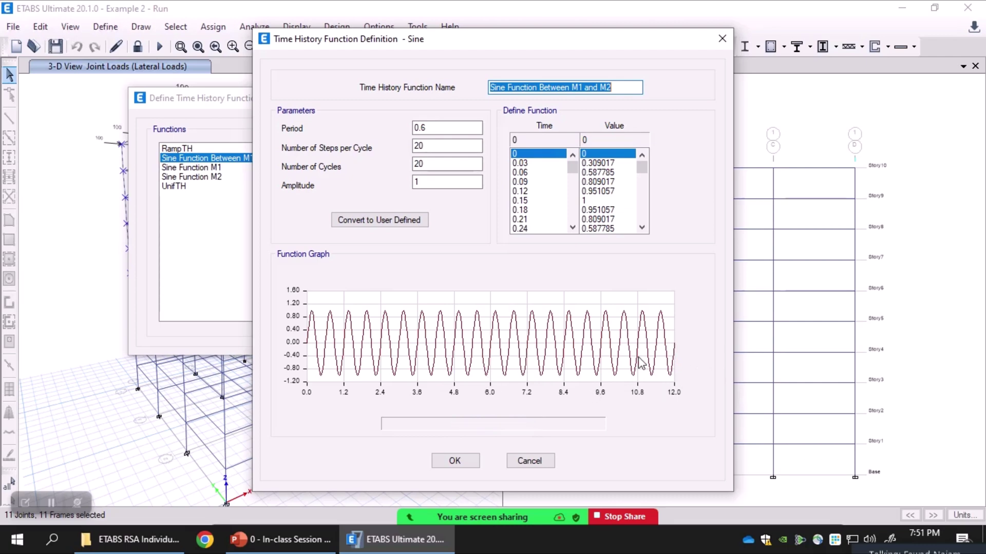
click(531, 461)
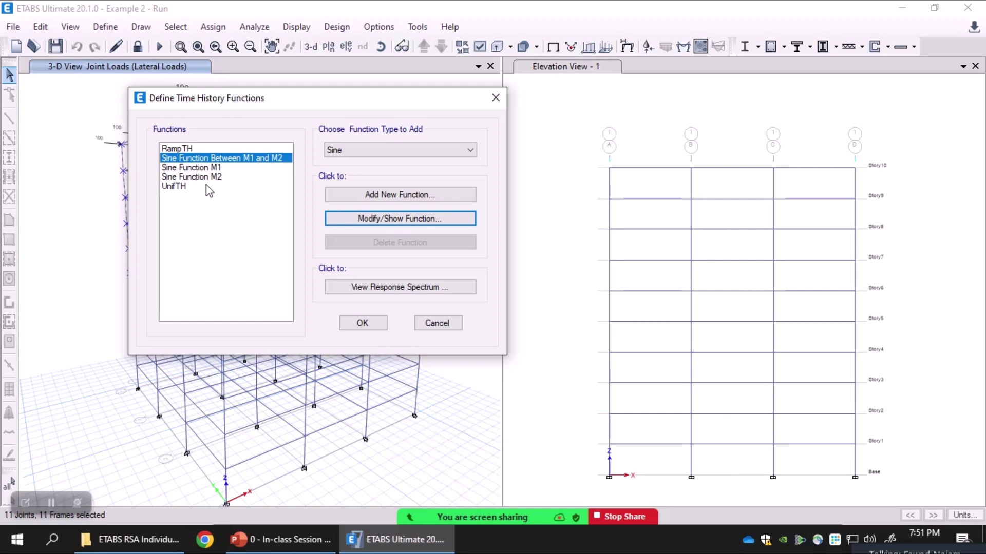
click(221, 170)
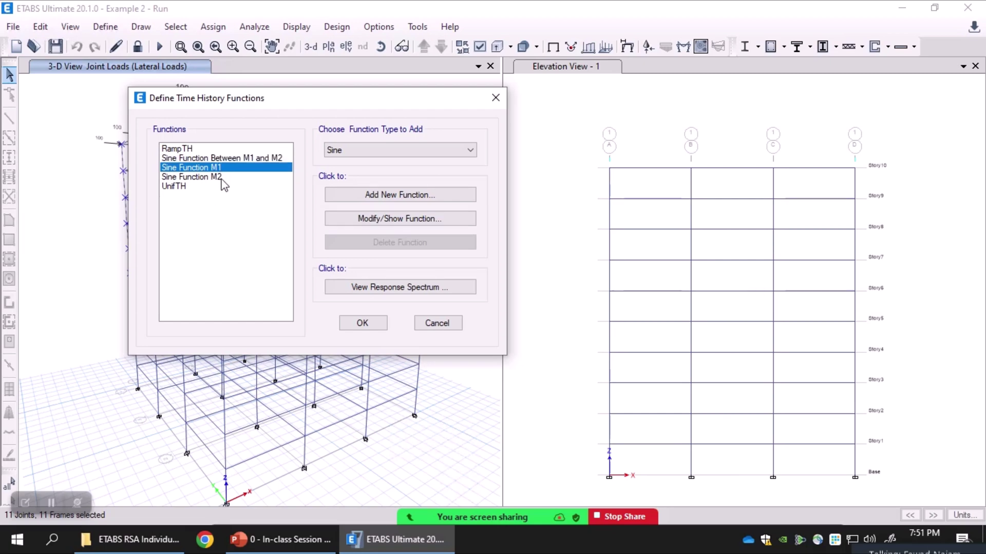
click(222, 177)
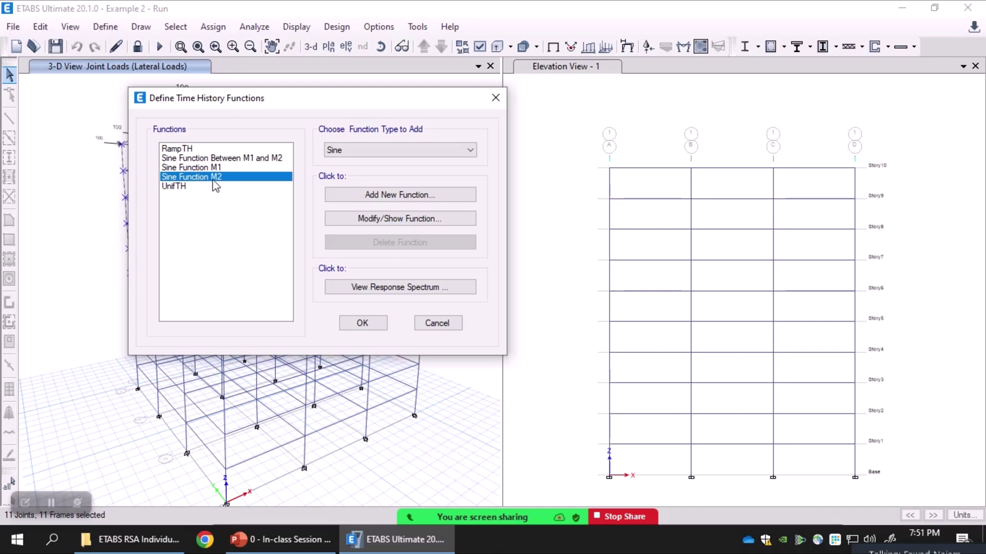
click(226, 158)
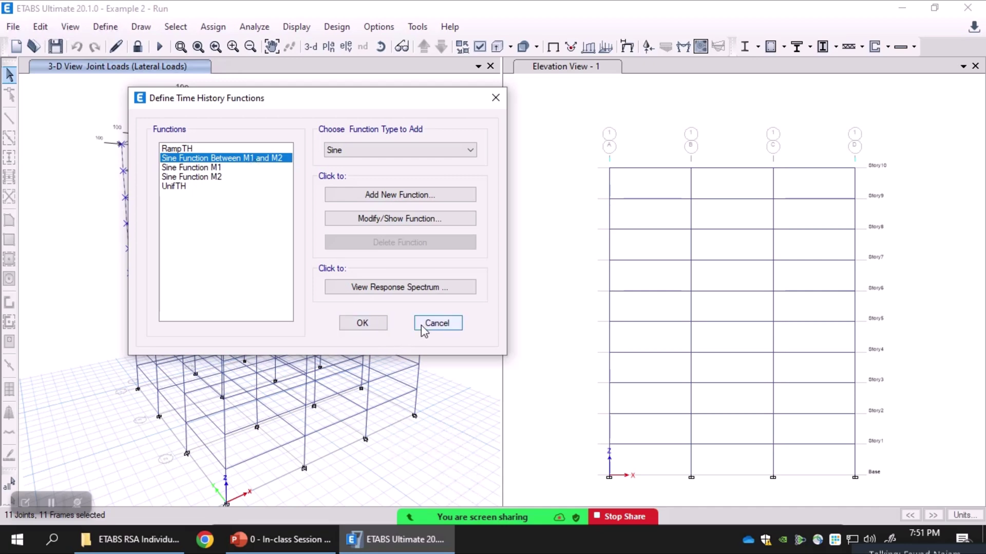
click(436, 323)
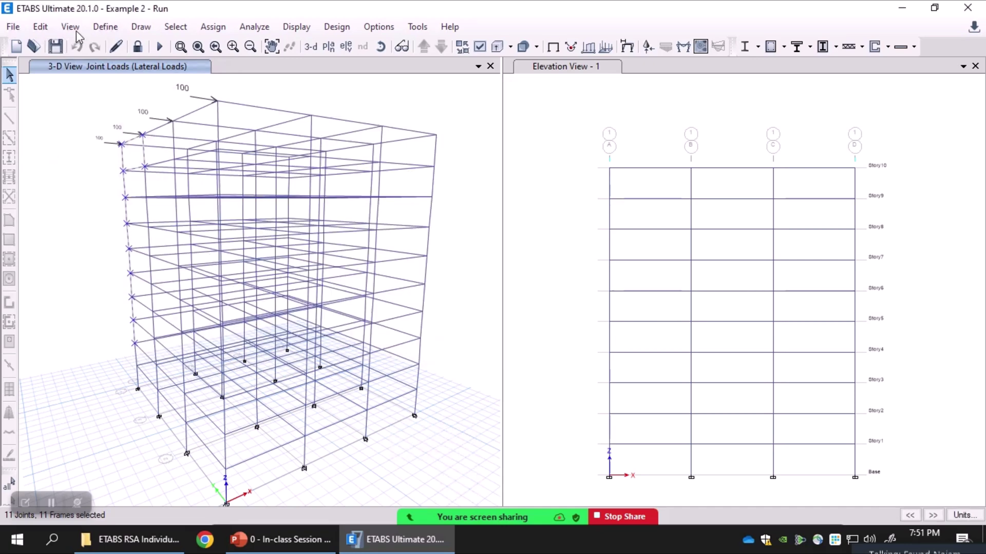
click(106, 28)
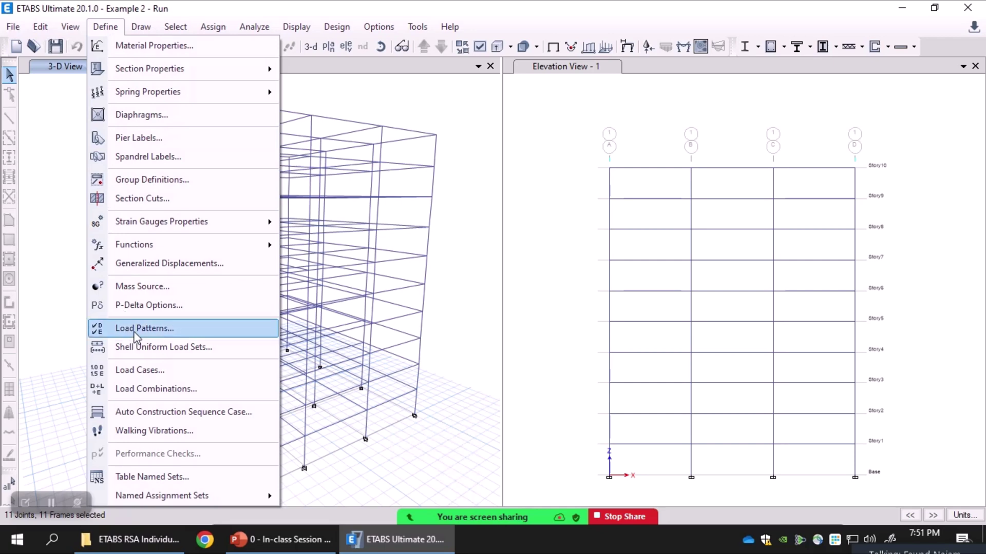
click(137, 370)
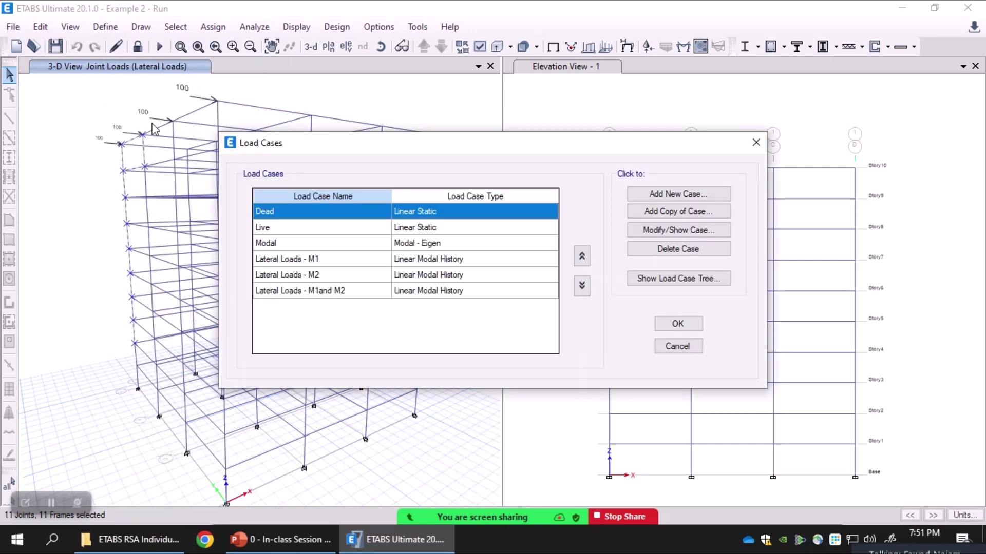
click(311, 260)
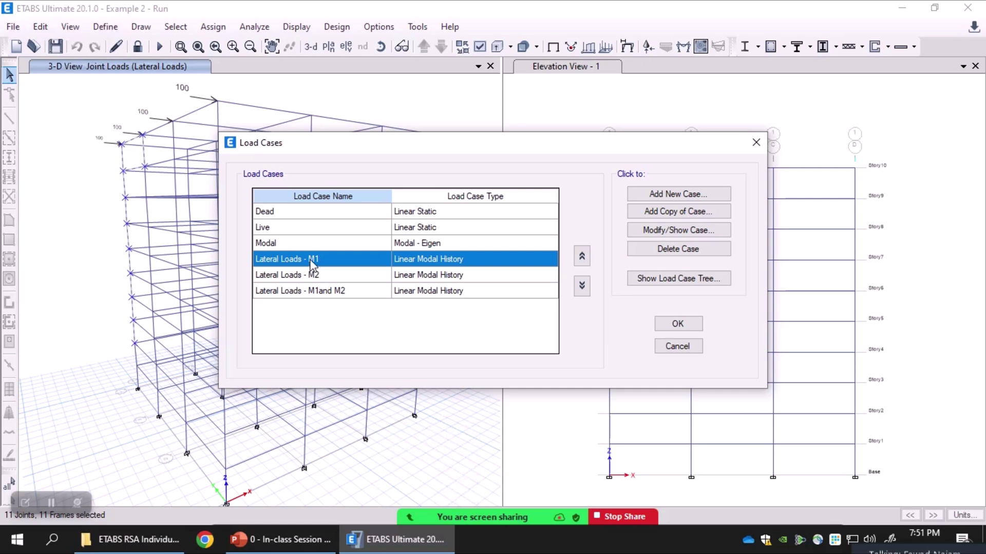
click(665, 237)
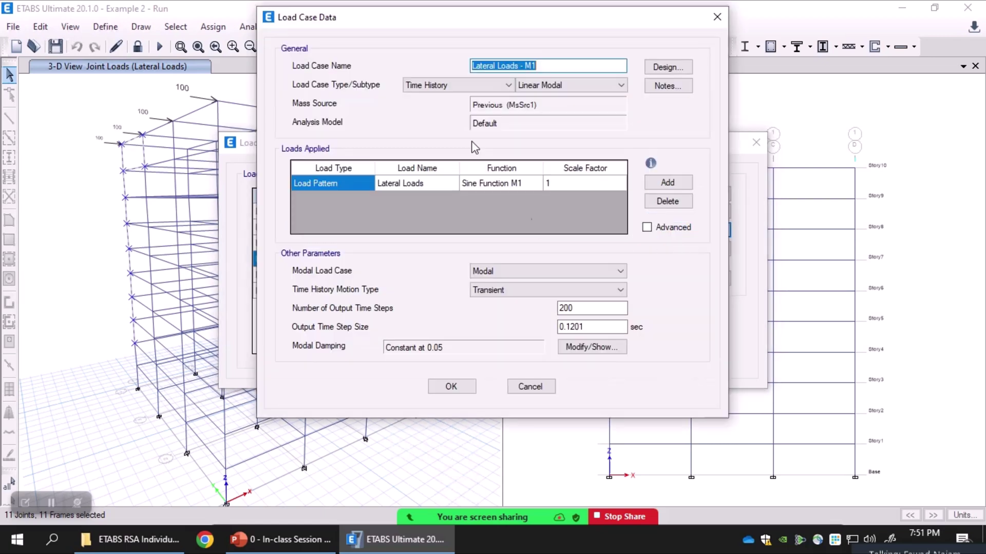
drag(481, 26, 416, 41)
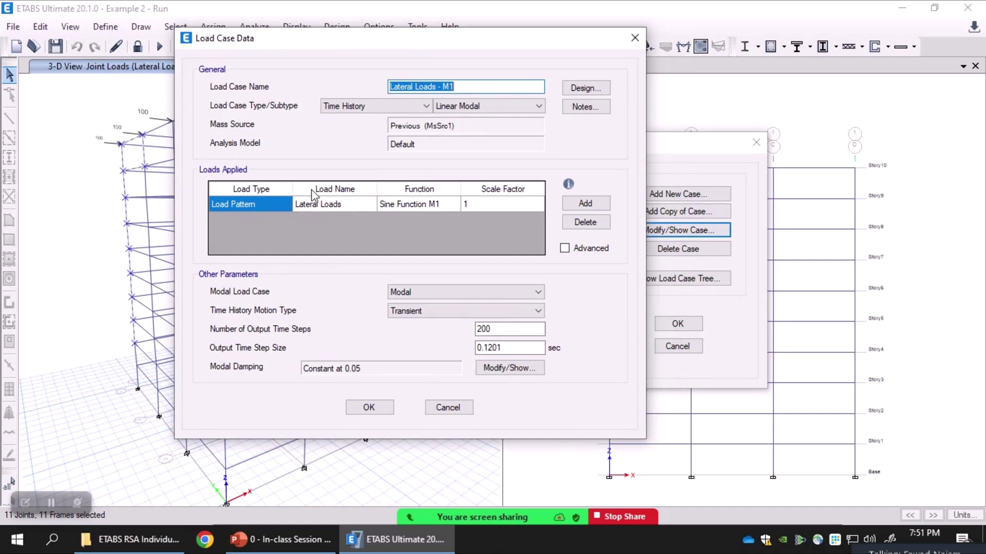
click(334, 201)
click(334, 200)
click(334, 200)
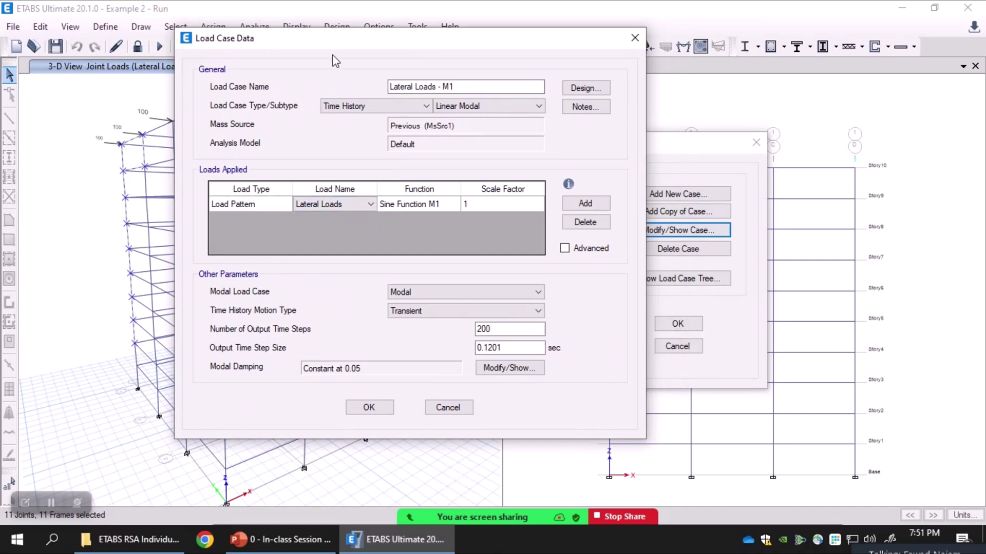
drag(344, 38, 431, 44)
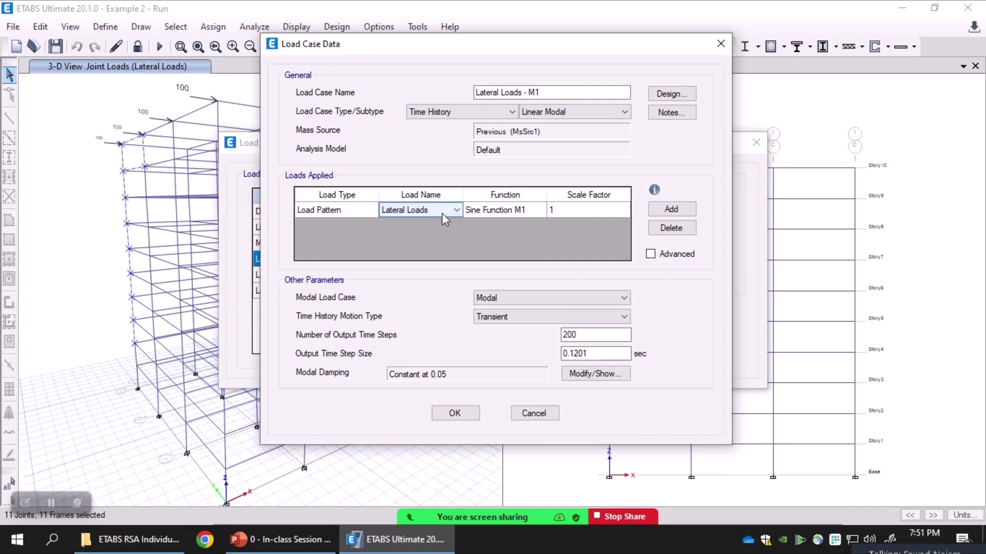
click(492, 211)
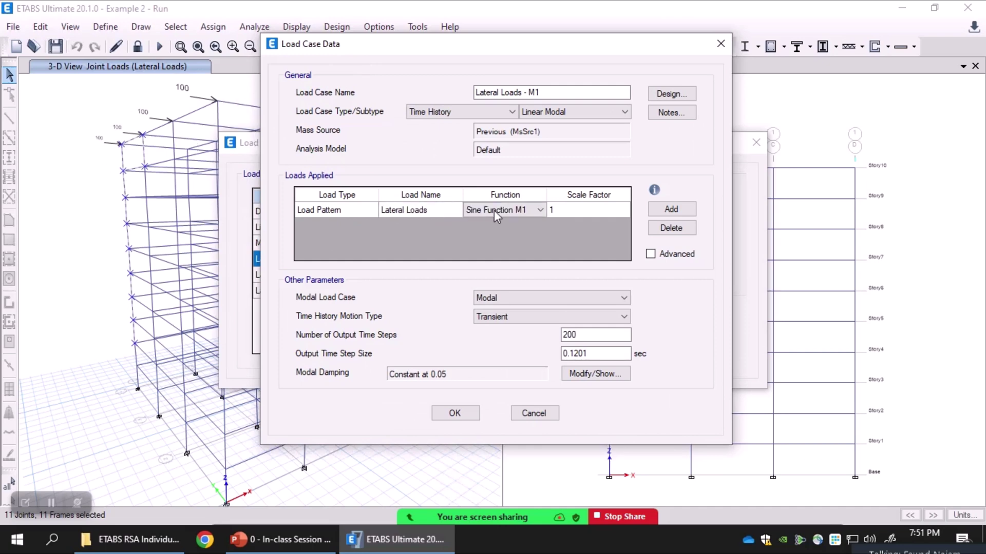
click(513, 210)
click(514, 211)
click(470, 211)
click(534, 414)
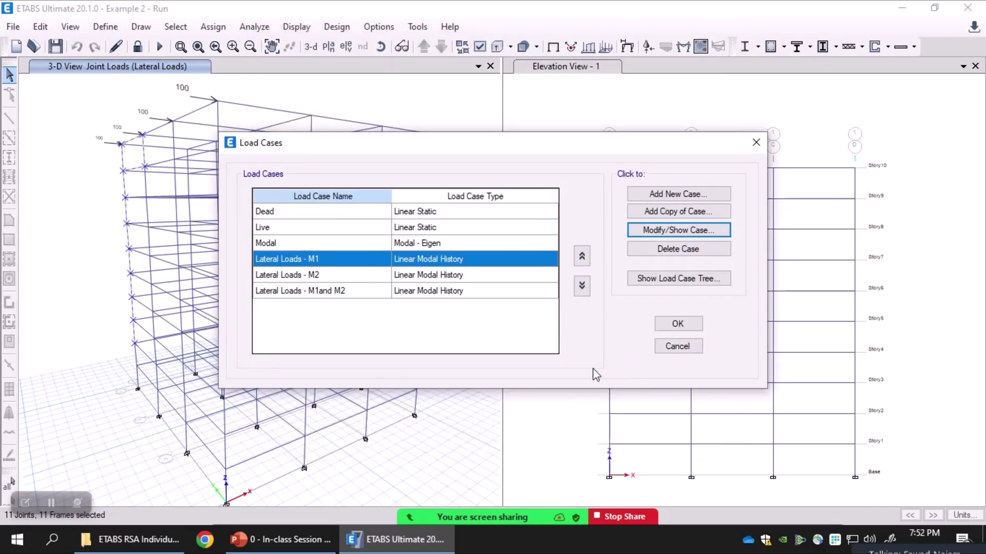
click(678, 346)
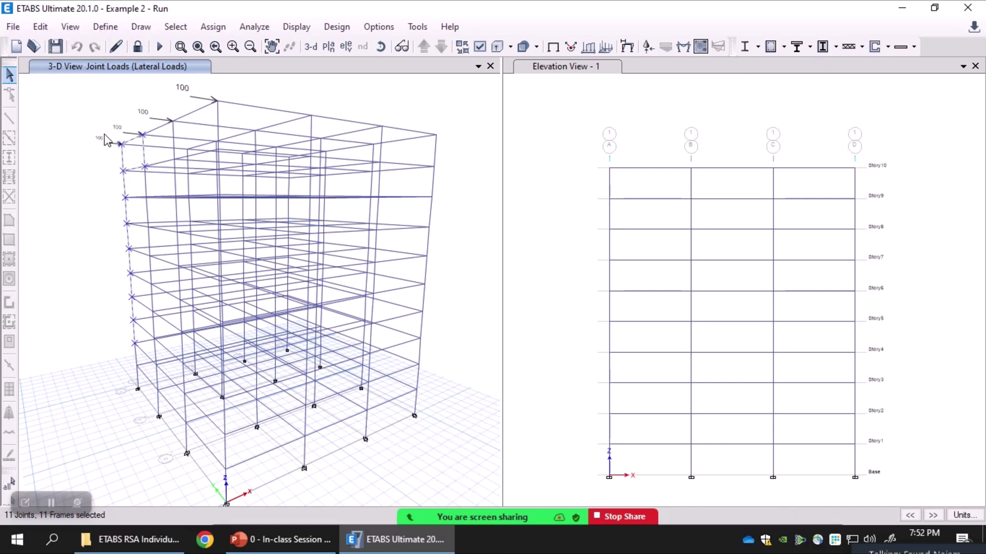
click(106, 27)
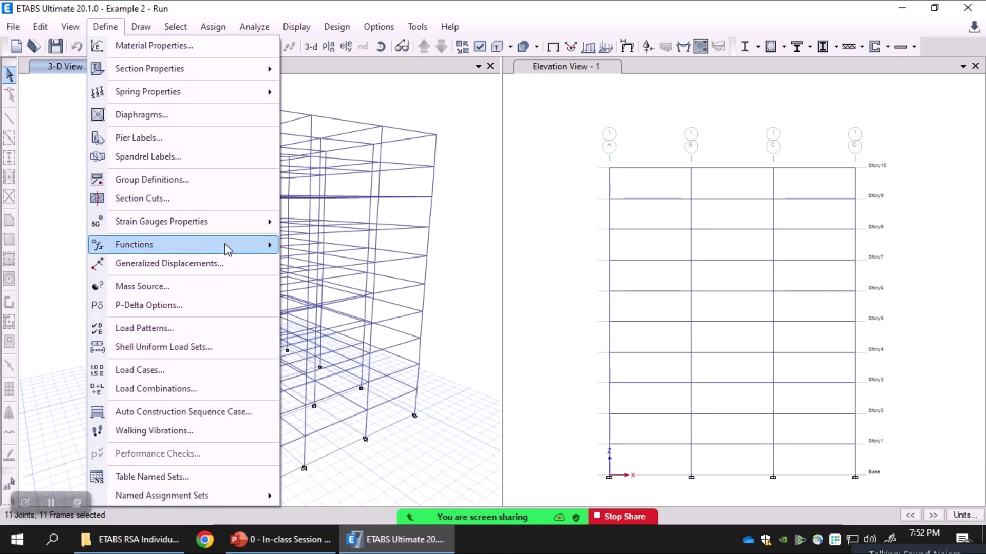
mouse_move(241, 245)
click(312, 266)
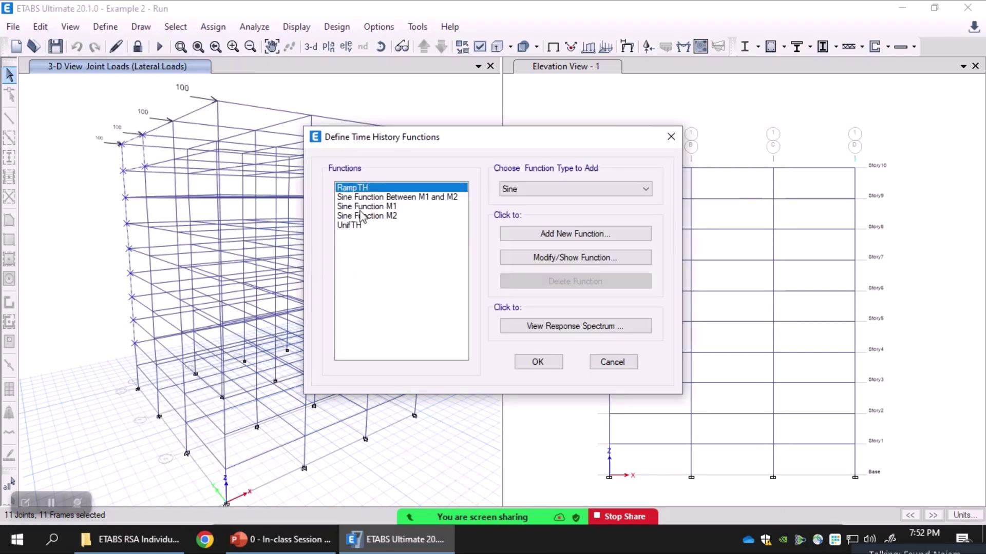
click(384, 199)
click(551, 258)
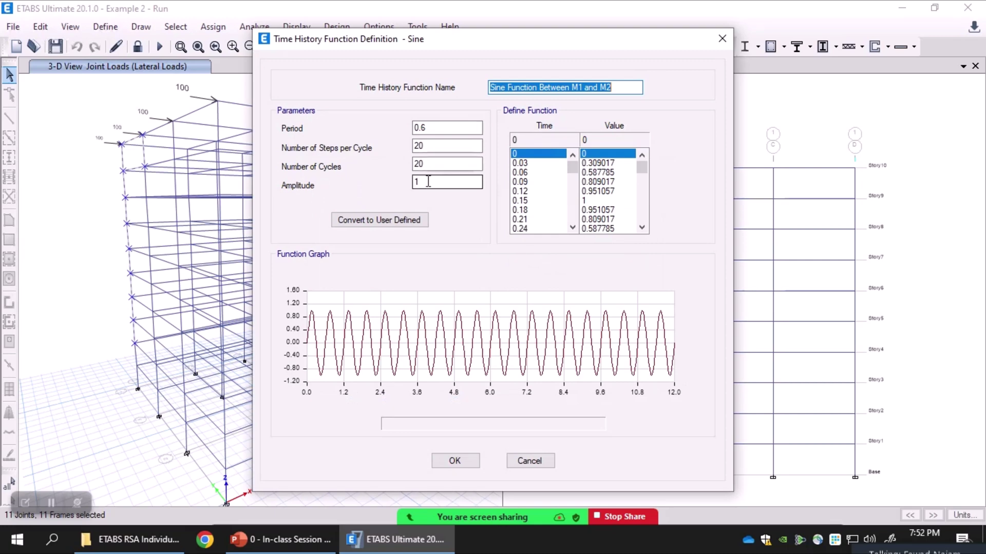
double_click(418, 182)
click(517, 466)
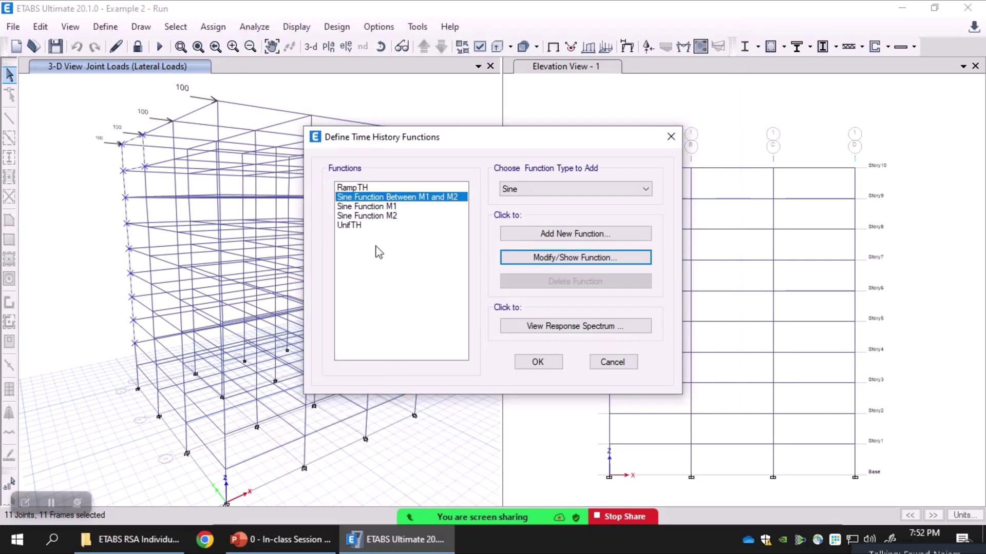
click(400, 209)
click(538, 261)
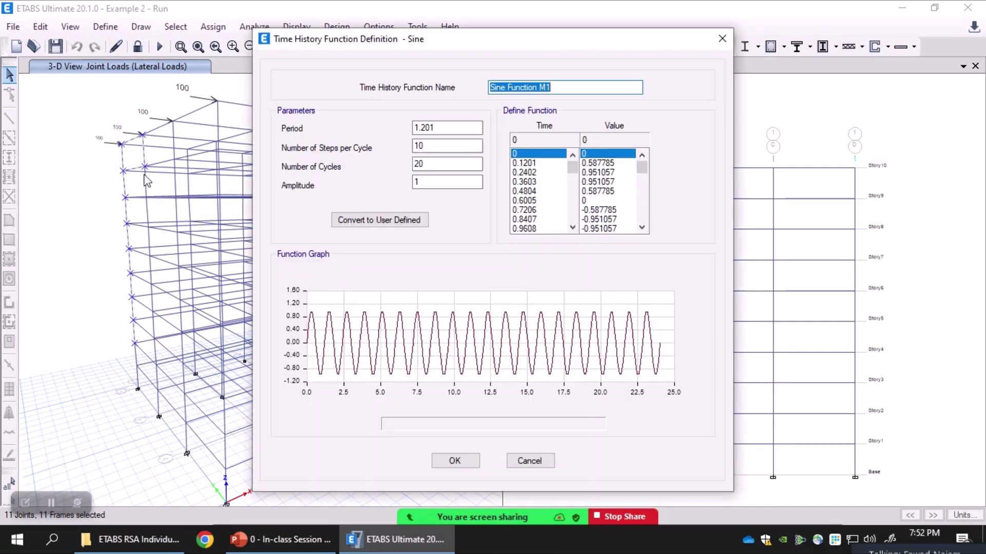
click(414, 182)
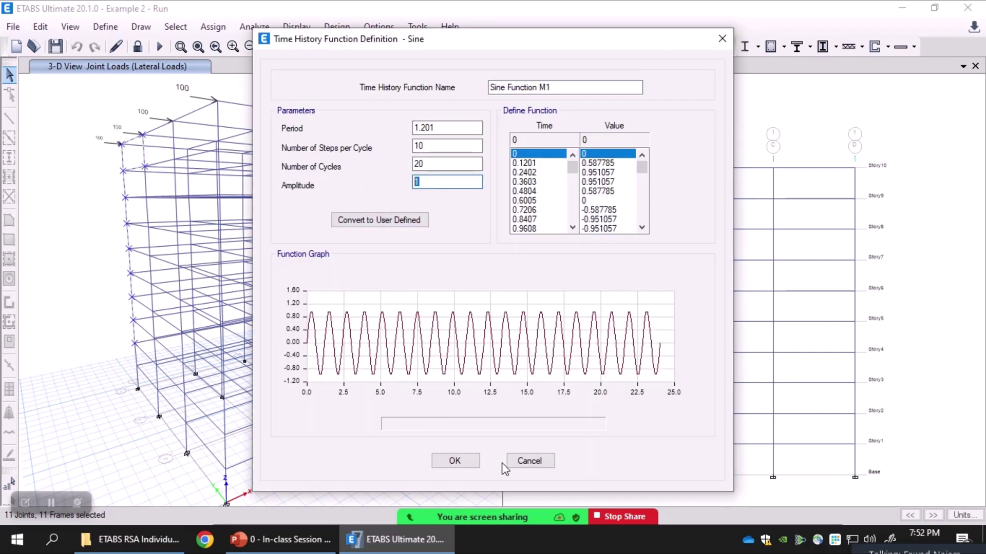
click(528, 461)
click(399, 216)
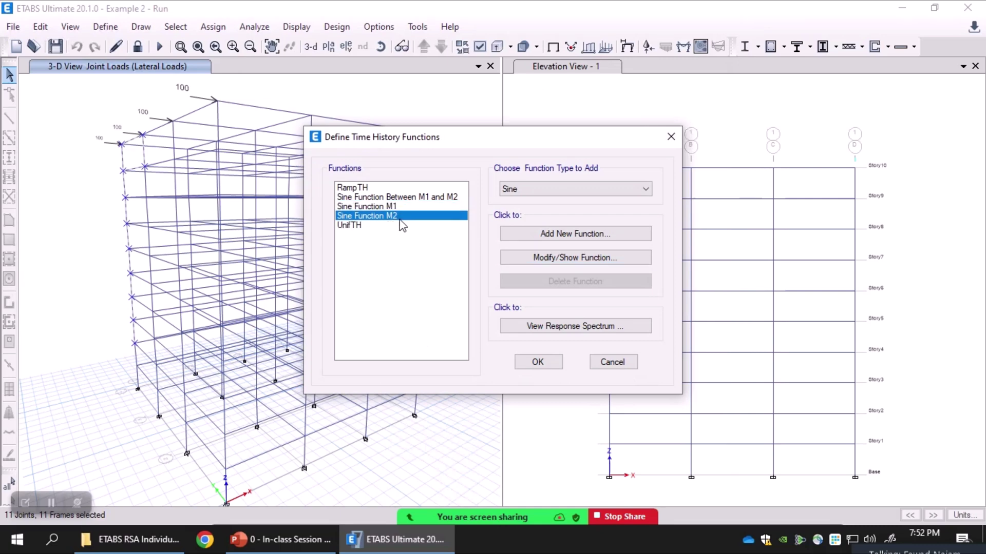
click(575, 258)
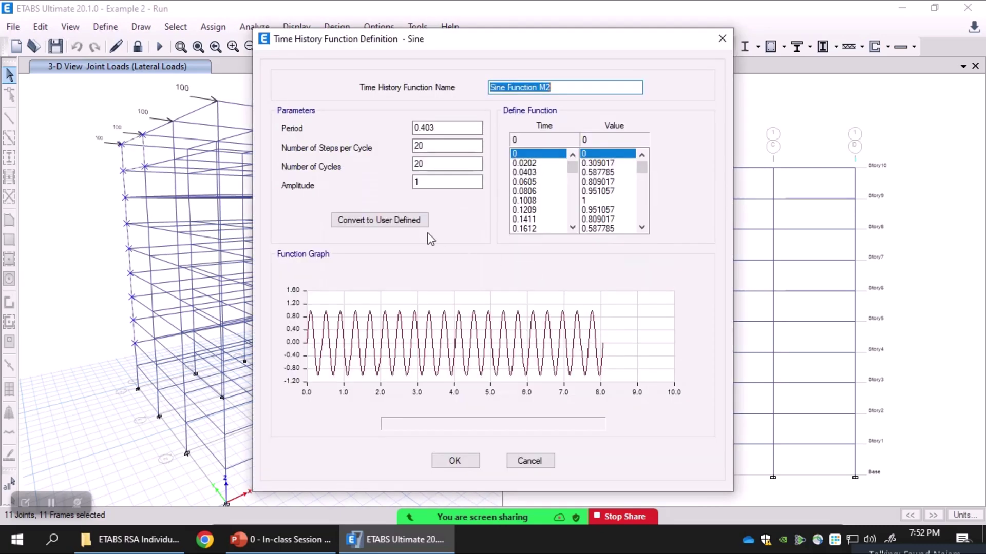
click(429, 184)
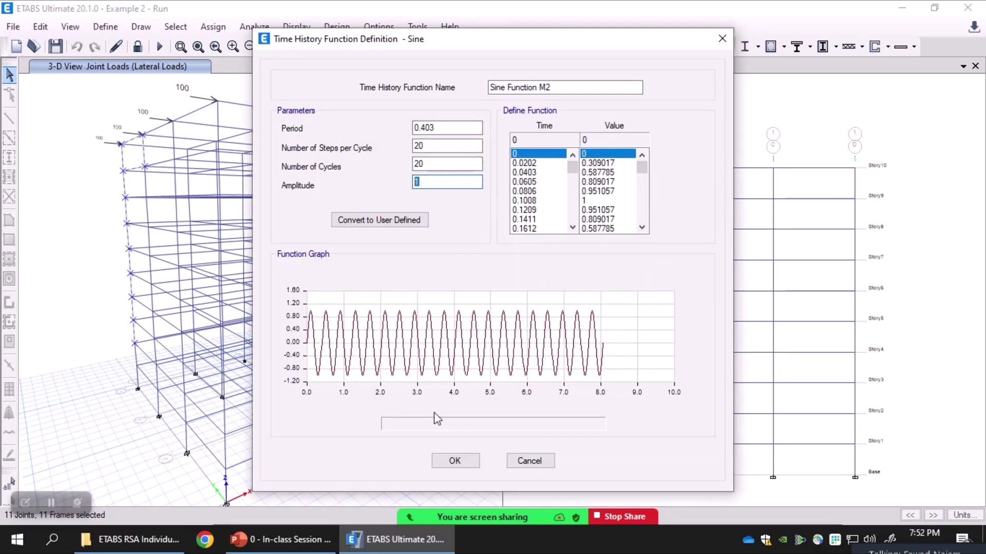
click(529, 461)
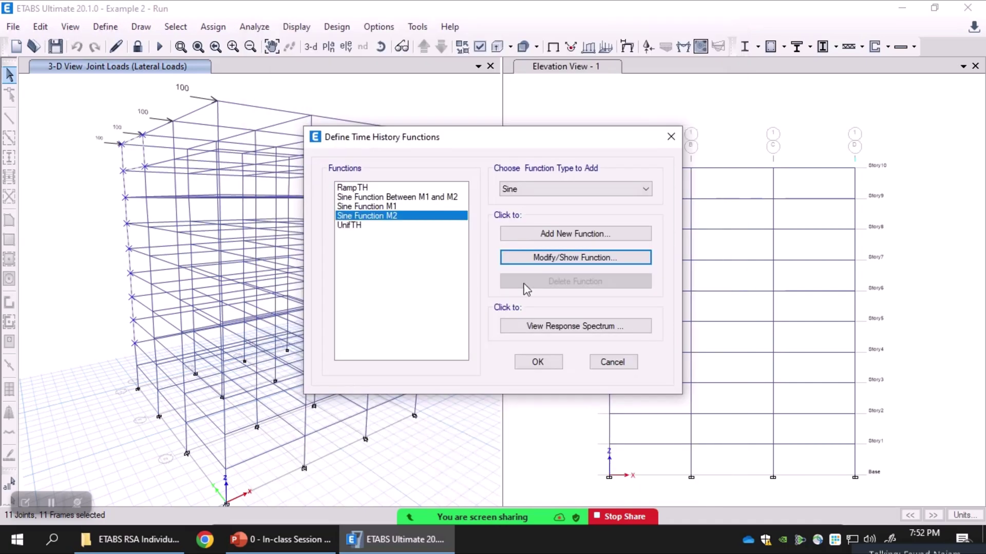
click(609, 363)
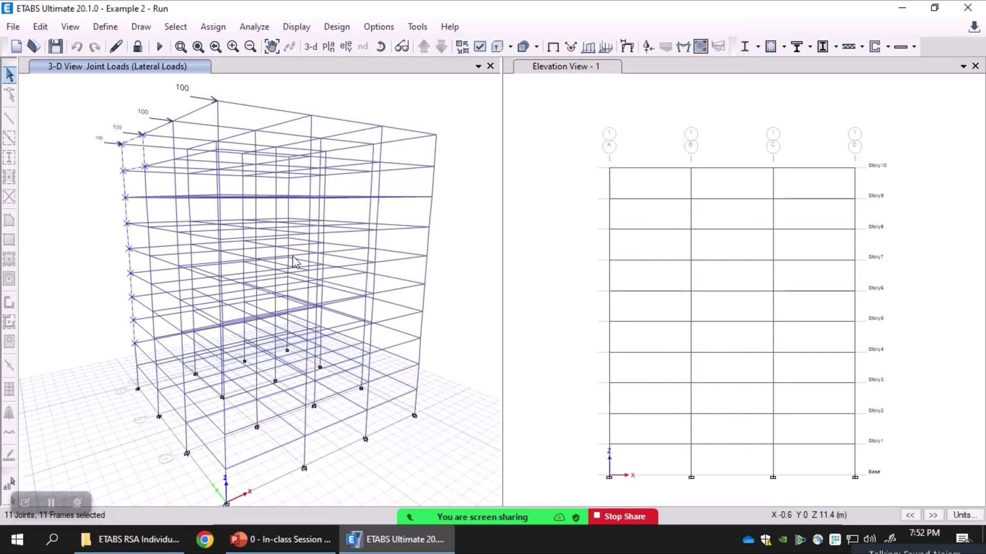
Open Define > Load Cases and inspect the Lateral Loads - M1 Time History case unchanged.
click(105, 26)
click(139, 370)
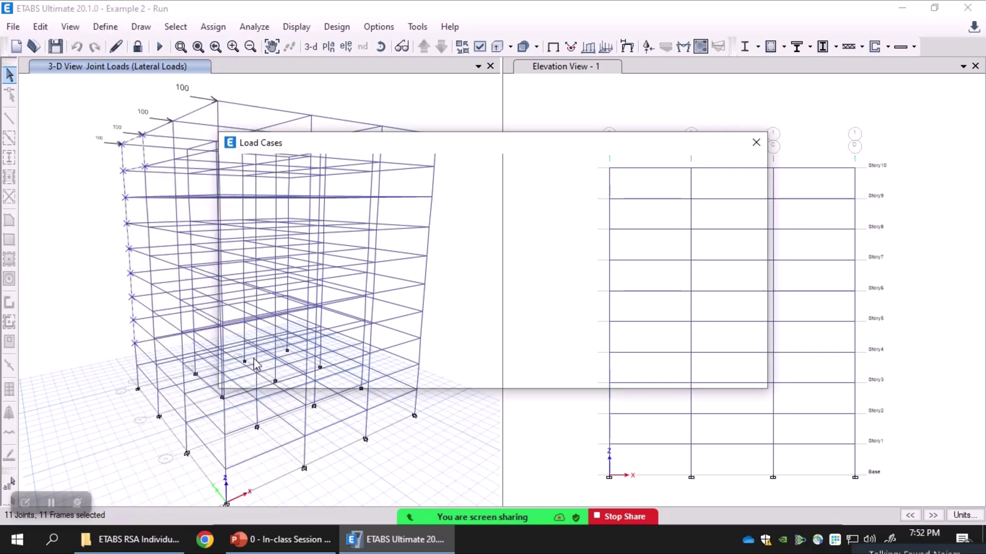
drag(354, 266, 452, 261)
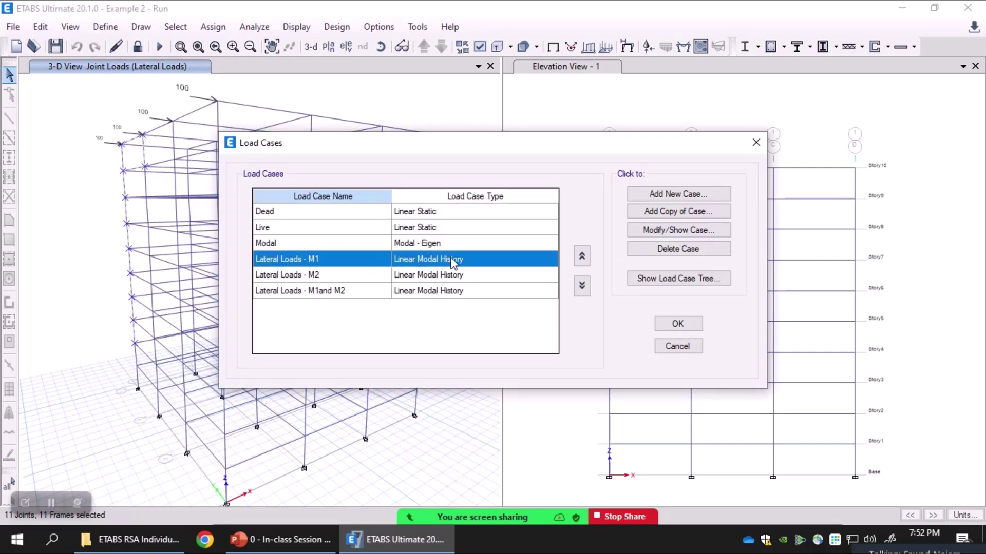
click(693, 230)
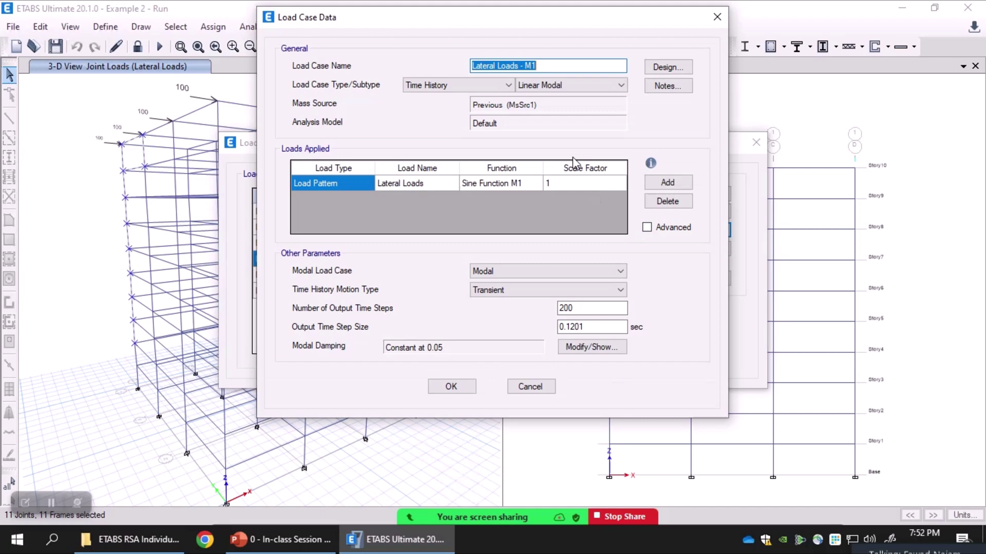
click(430, 85)
click(418, 146)
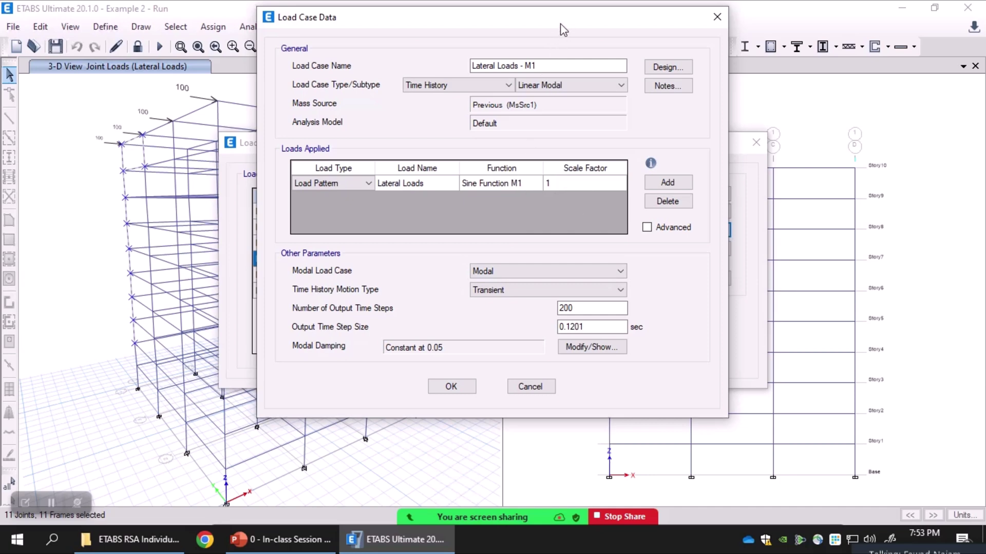
drag(560, 24, 604, 42)
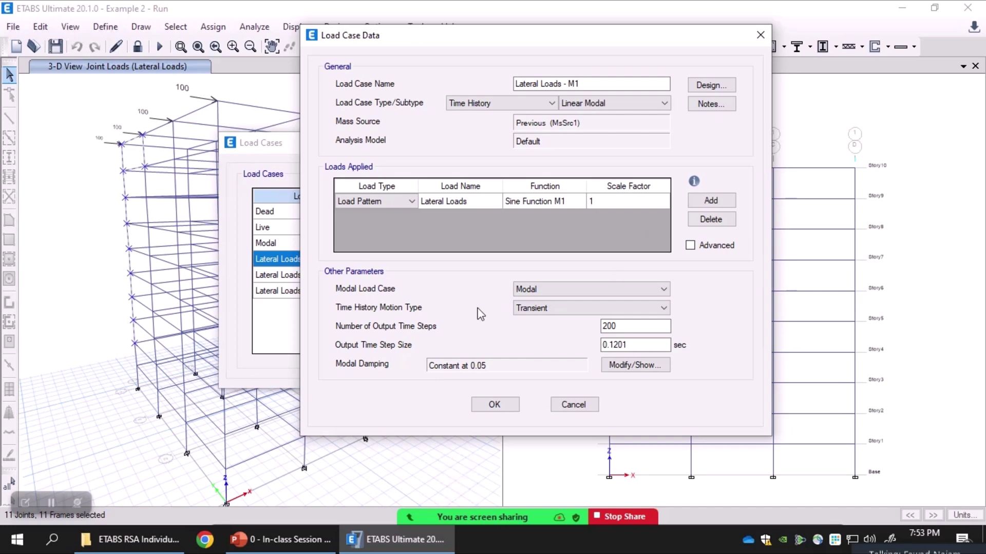
click(574, 404)
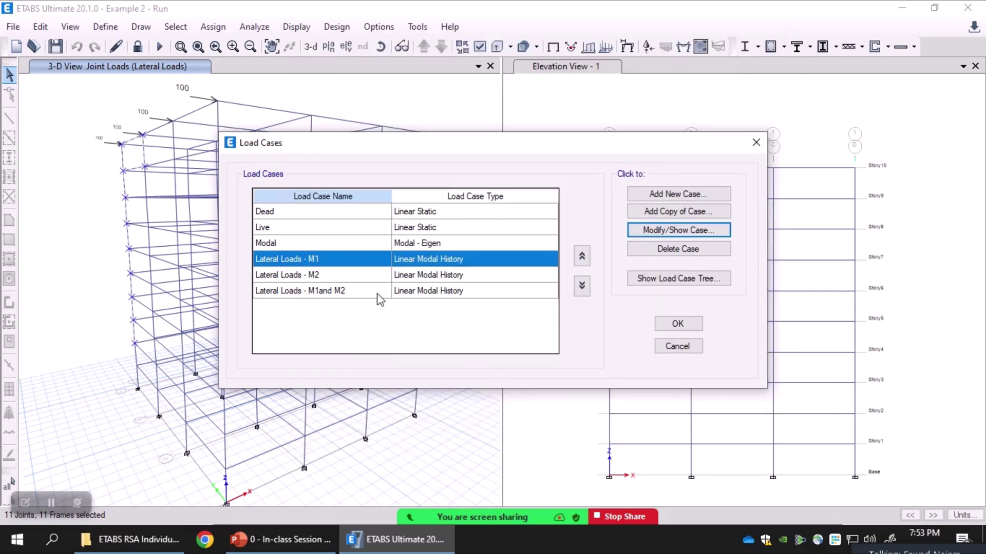
Inspect the Lateral Loads - M2 and M1and M2 cases, cancelling each without changes.
click(452, 275)
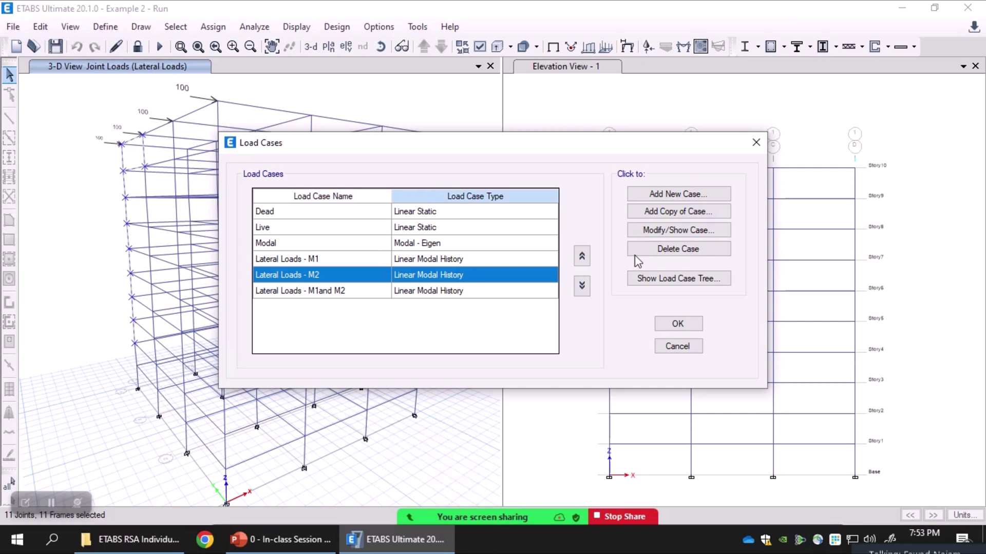
click(653, 231)
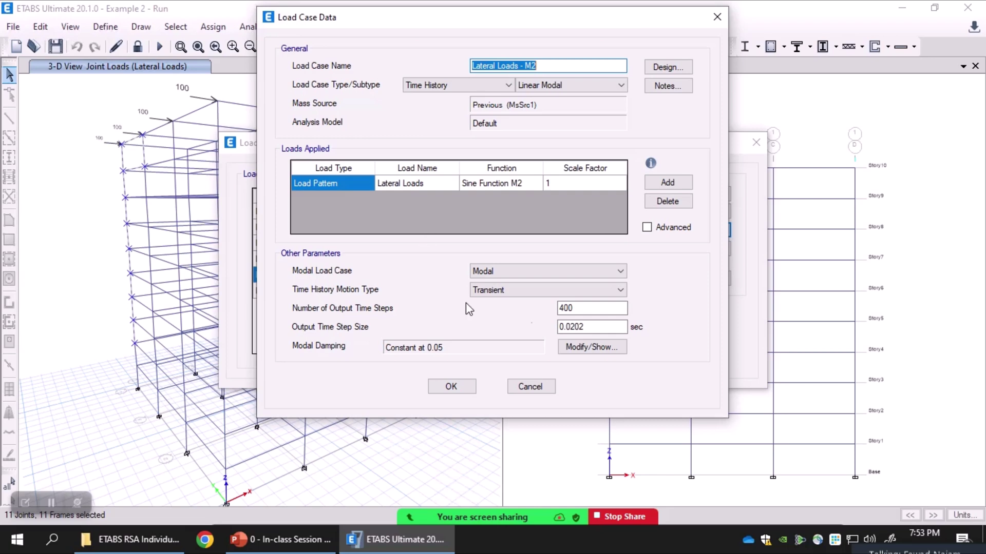
click(530, 386)
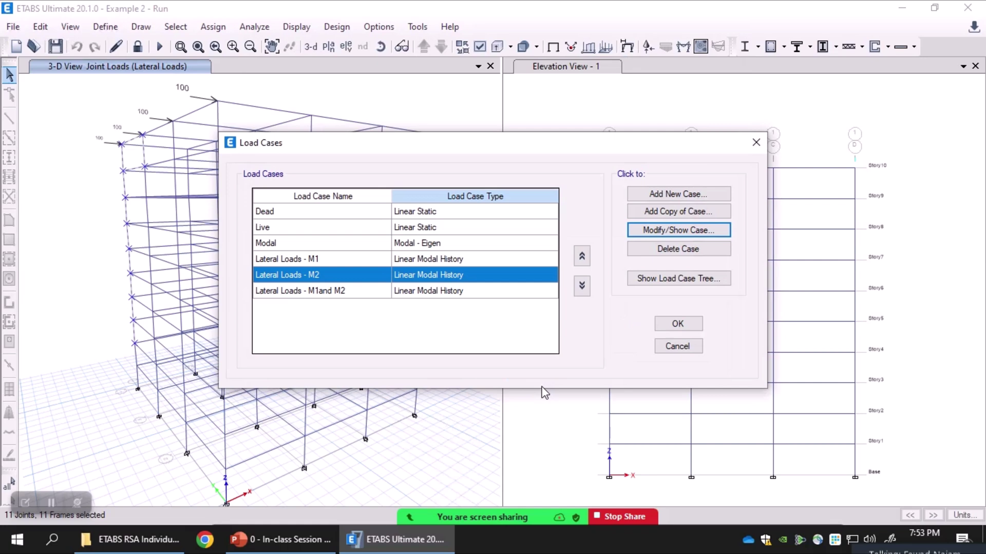
click(368, 293)
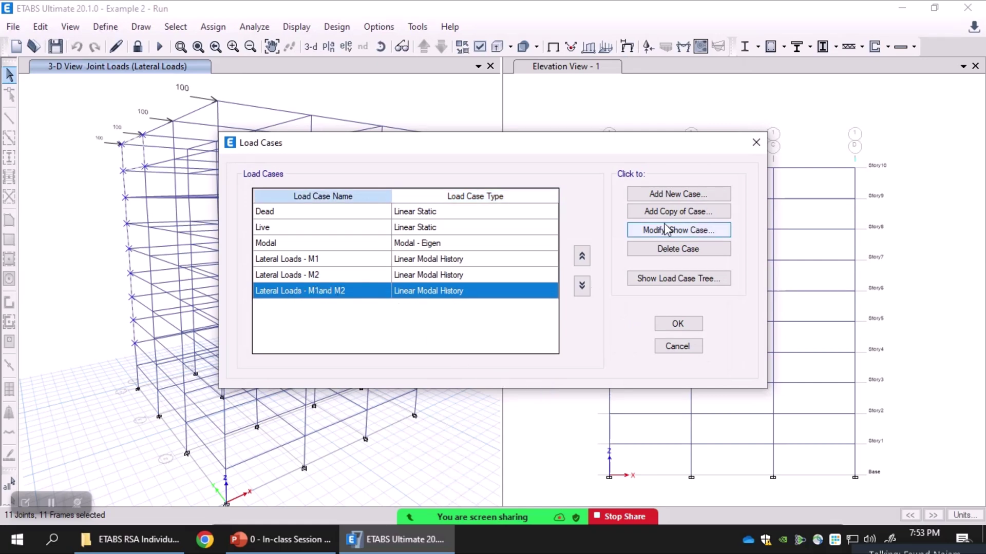
click(646, 230)
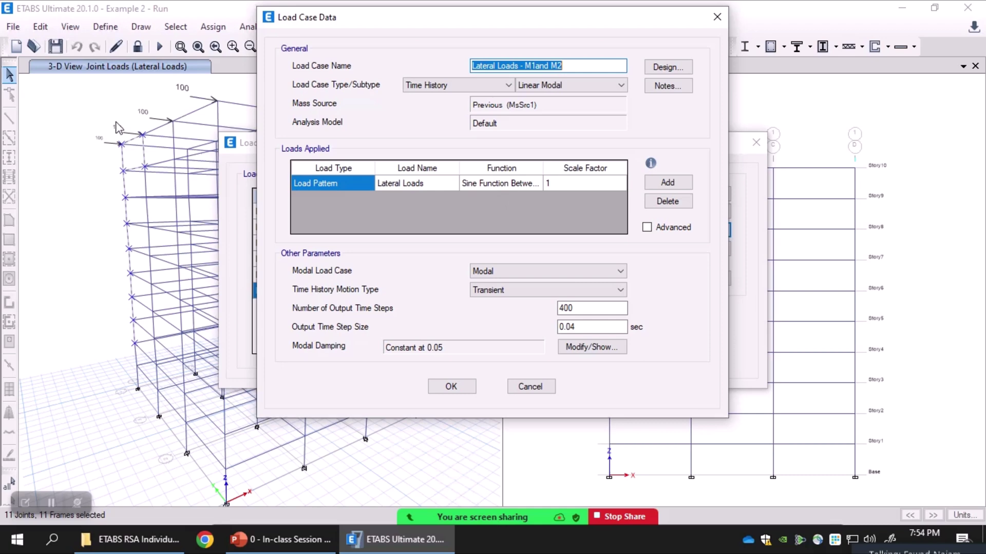
click(529, 386)
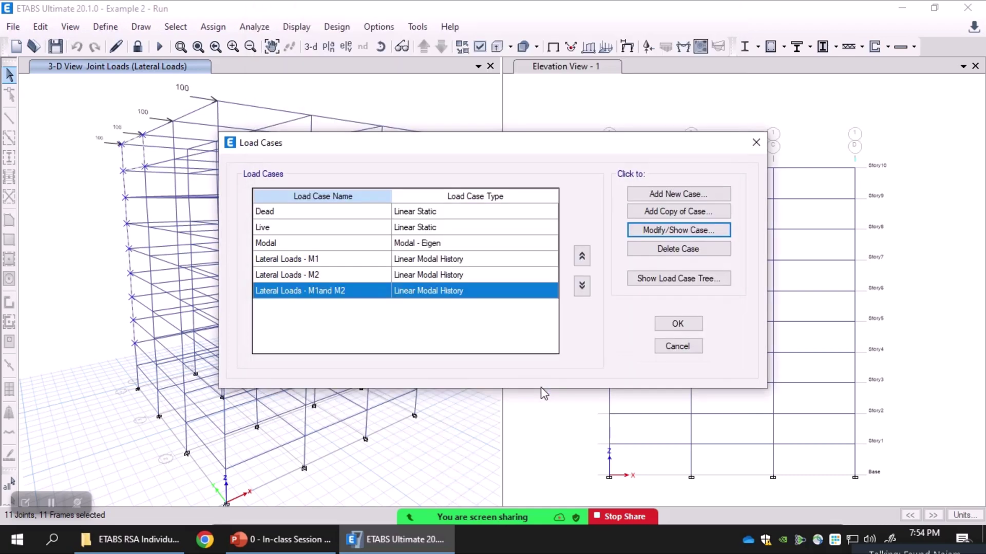
Close the load case list and show the Story Response plot of maximum story displacement.
click(678, 347)
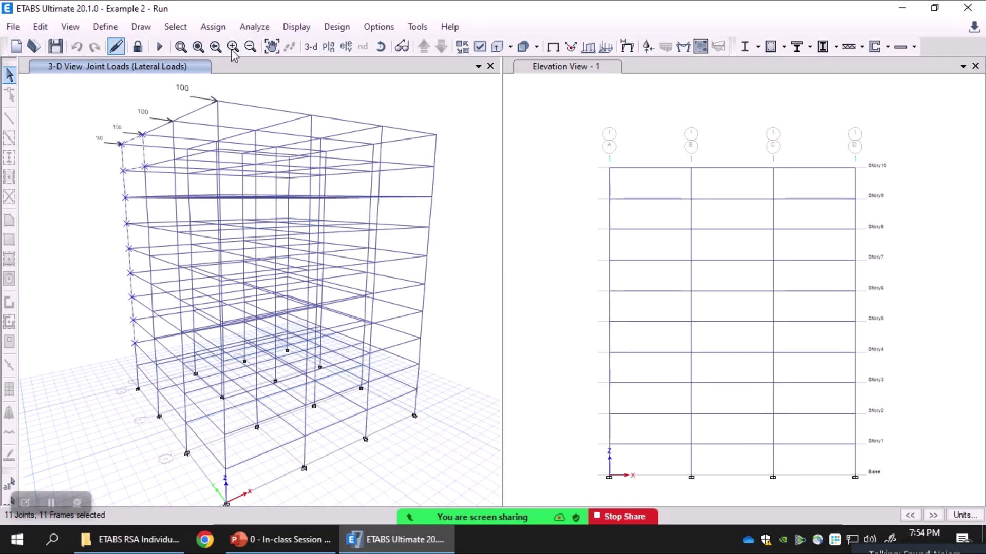
click(297, 27)
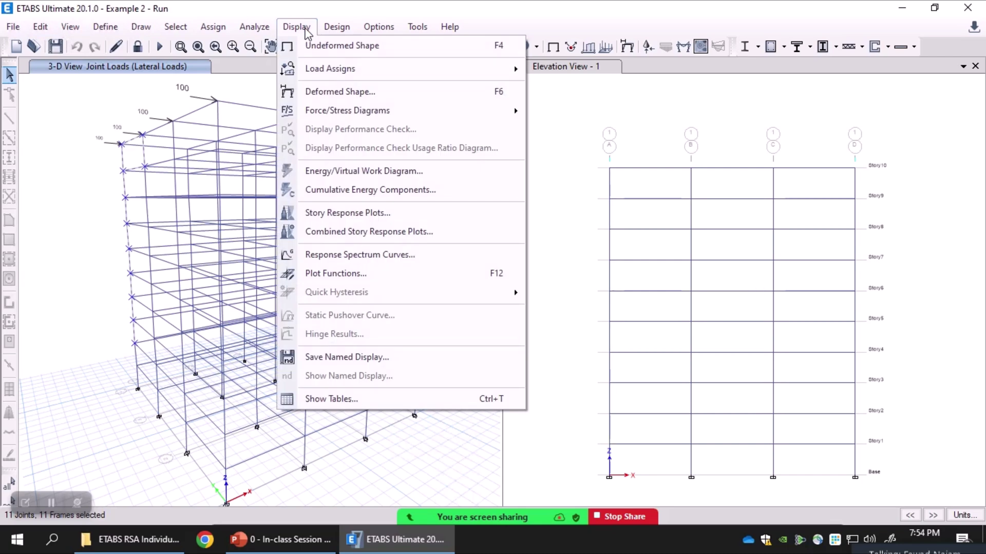
click(394, 213)
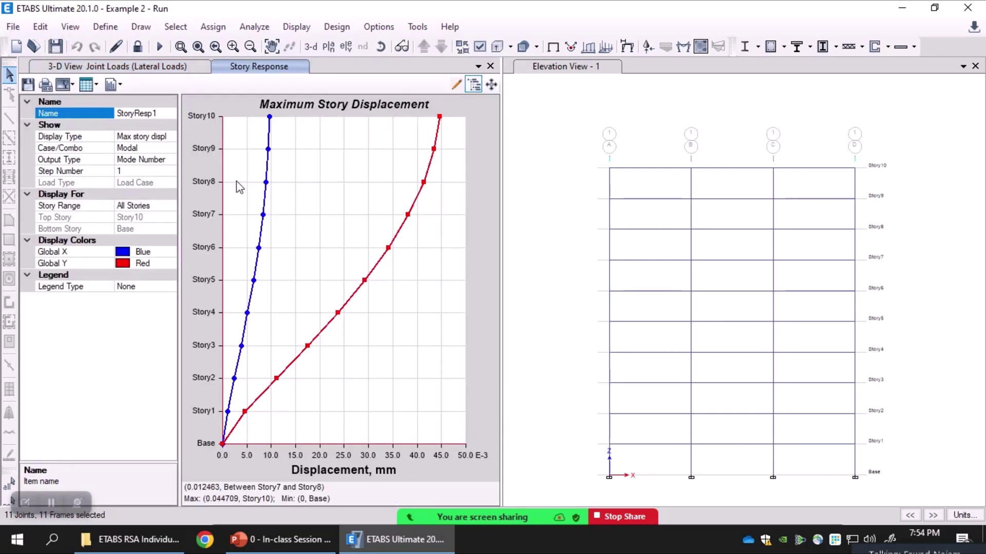
Keep maximum story displacement as the response and plot the Lateral Loads - M1 case.
click(160, 135)
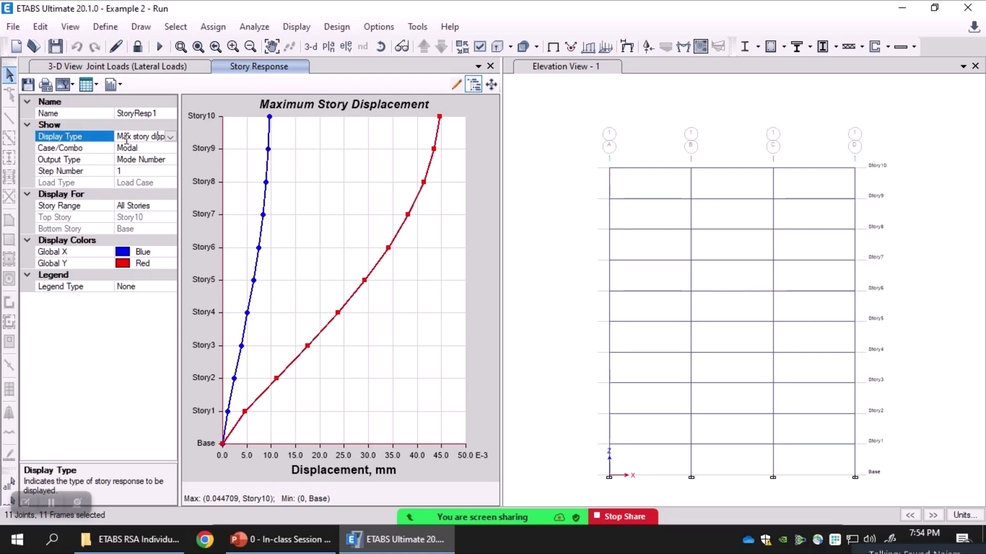
click(168, 138)
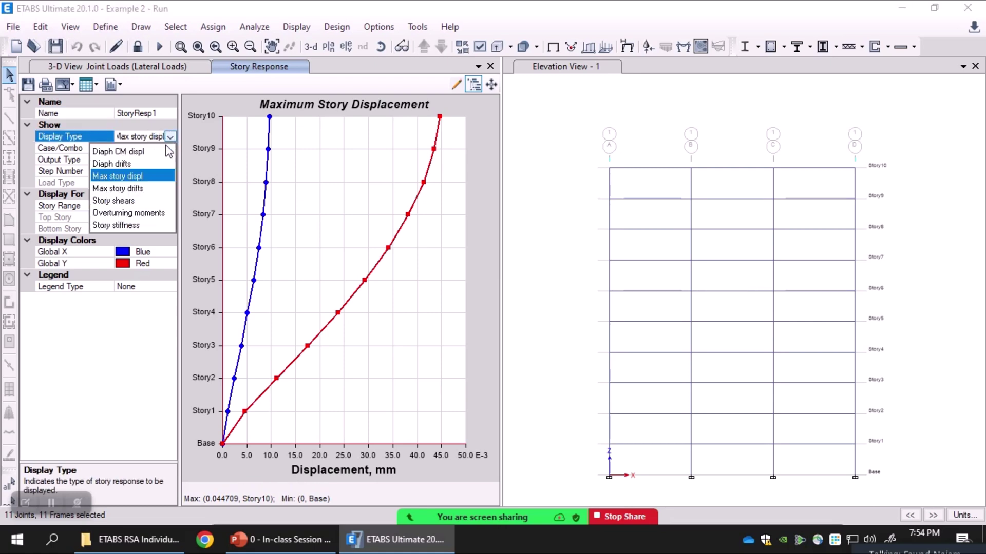
click(146, 180)
click(162, 149)
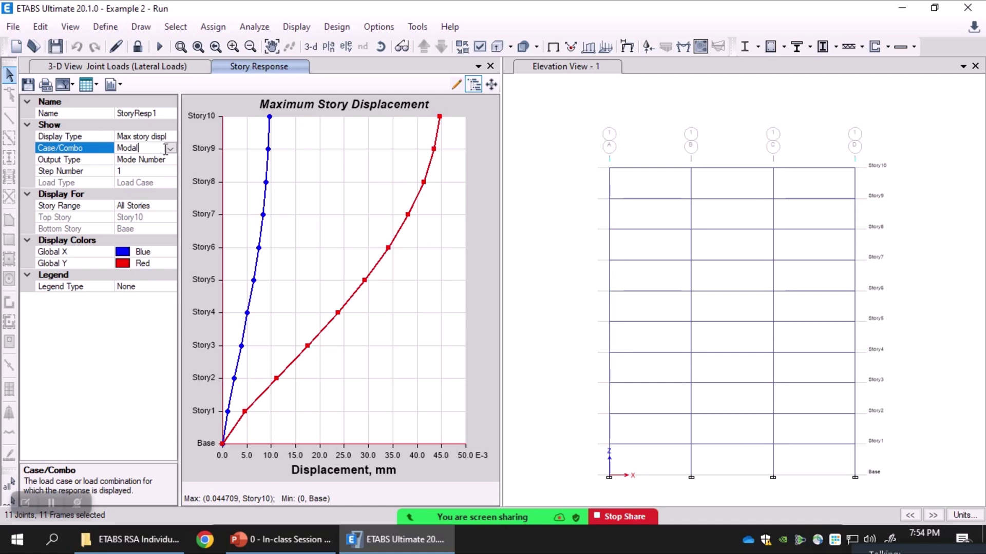
click(169, 149)
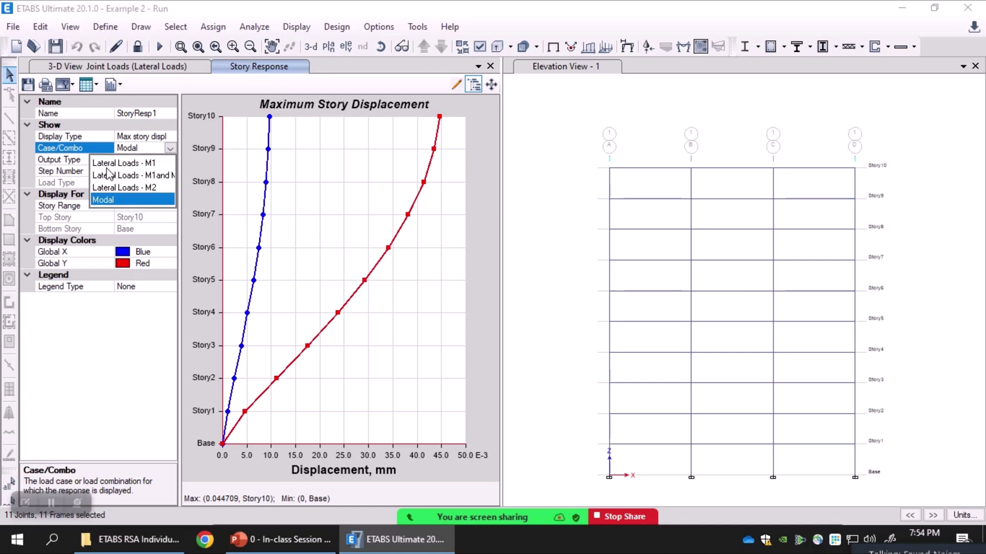
click(147, 171)
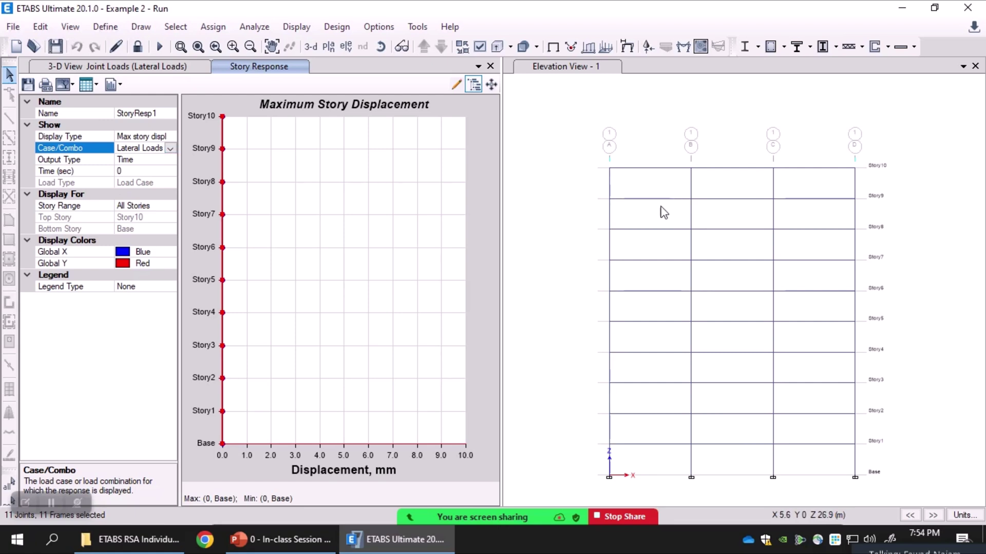
Set the story response Output Type to MaxMin to show the M1 displacement envelope.
click(169, 149)
click(139, 164)
click(170, 160)
click(170, 160)
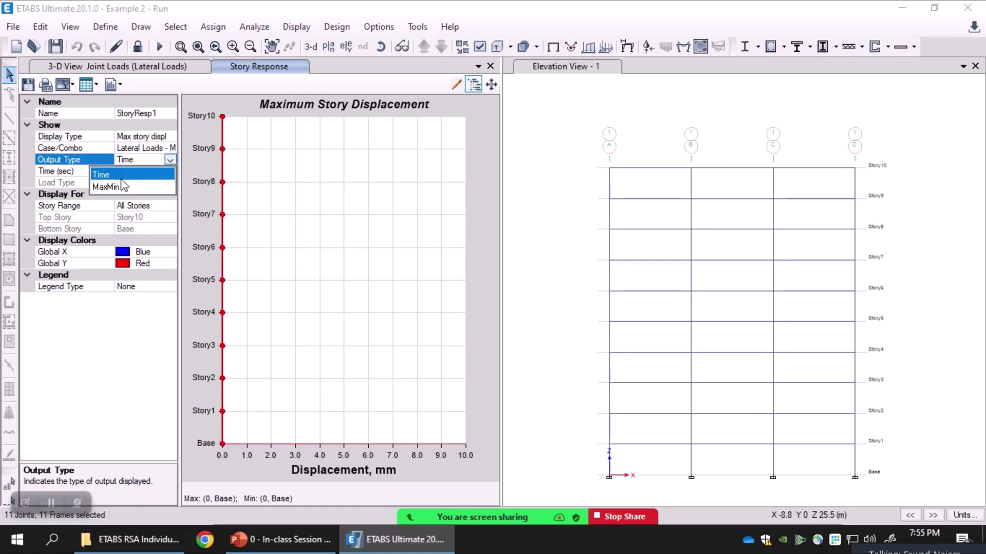
click(110, 187)
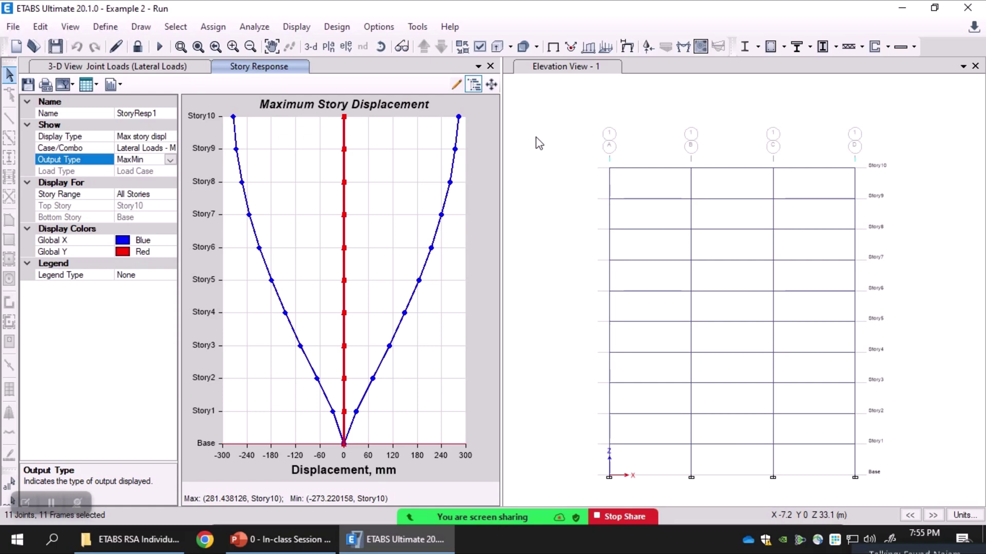
Switch the plotted case to Lateral Loads - M2, peaking at 35.999 and -30.254 mm.
click(162, 148)
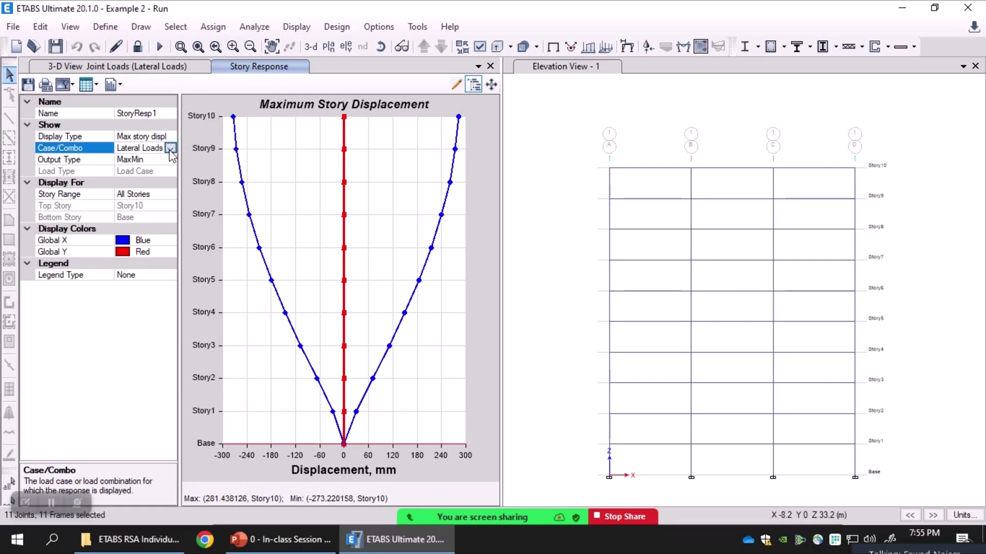
click(170, 148)
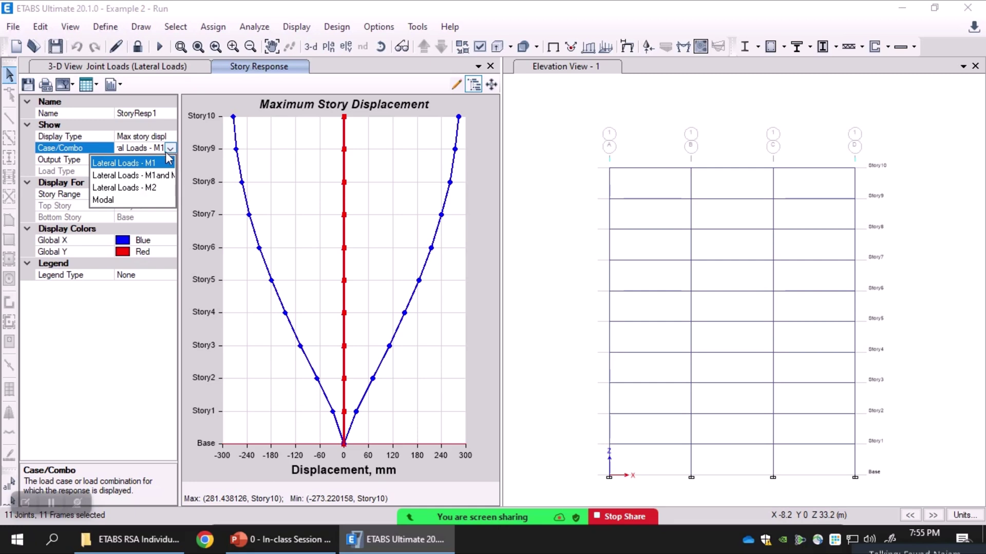
click(138, 190)
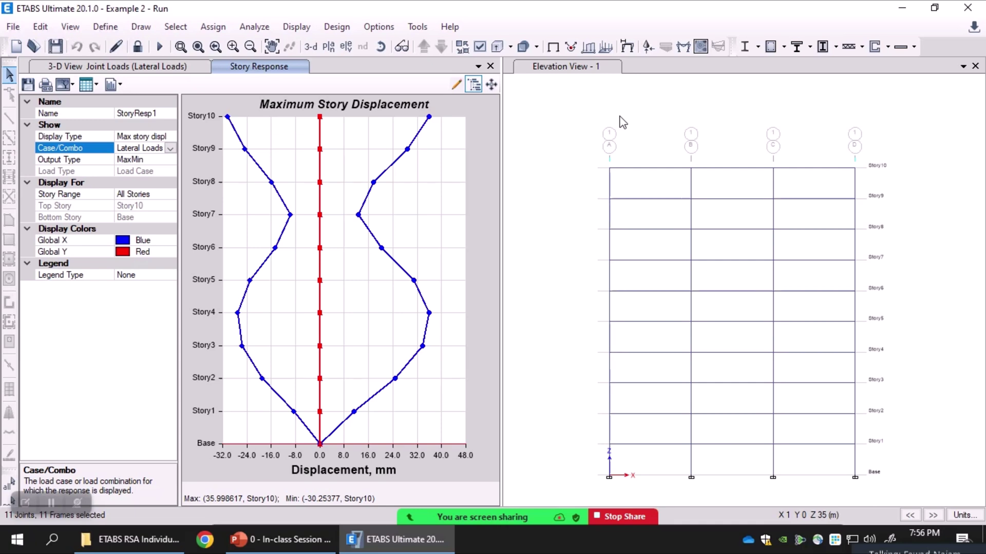
Plot the Lateral Loads - M1and M2 envelope, peaking at 23.605 and -20.062 mm at Story10.
click(170, 149)
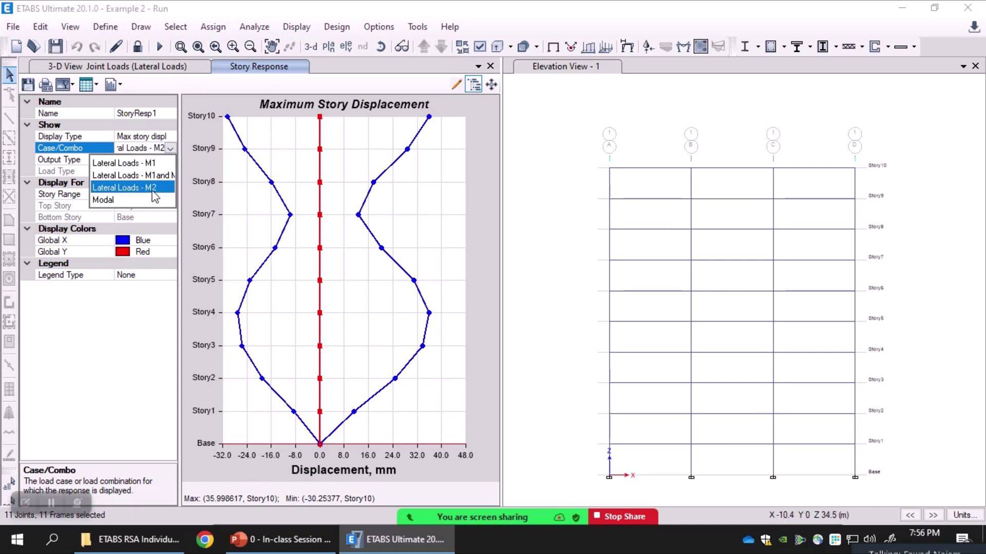
click(150, 188)
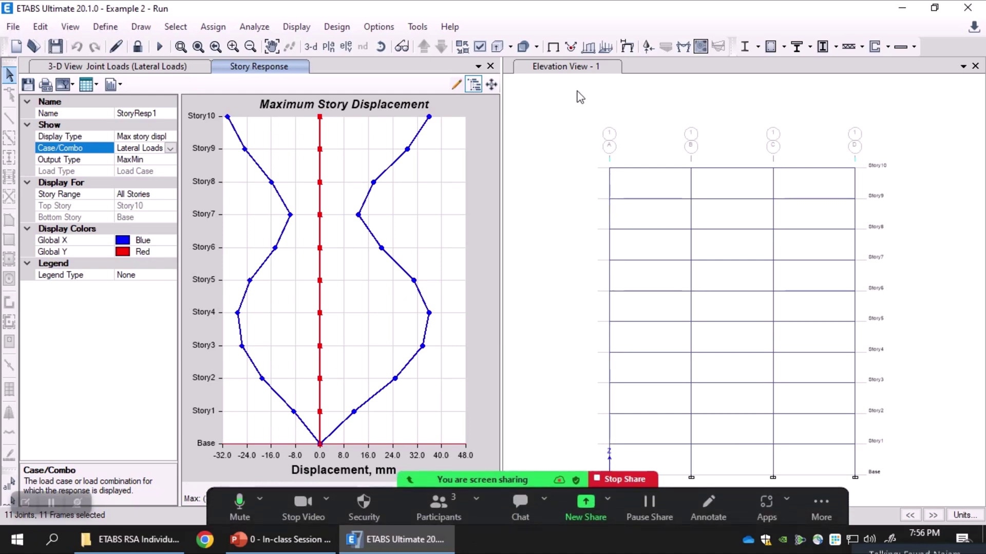
click(168, 148)
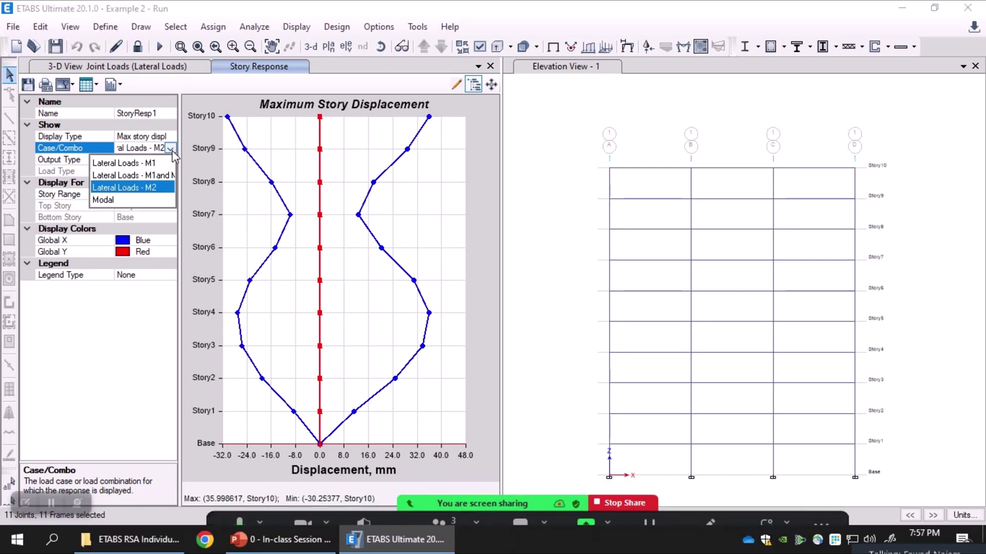
click(167, 150)
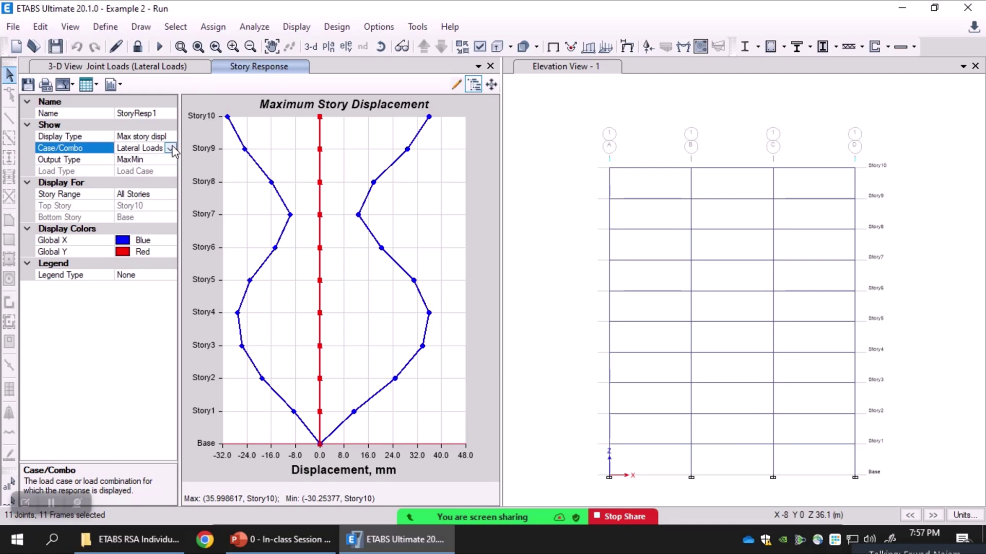
click(171, 147)
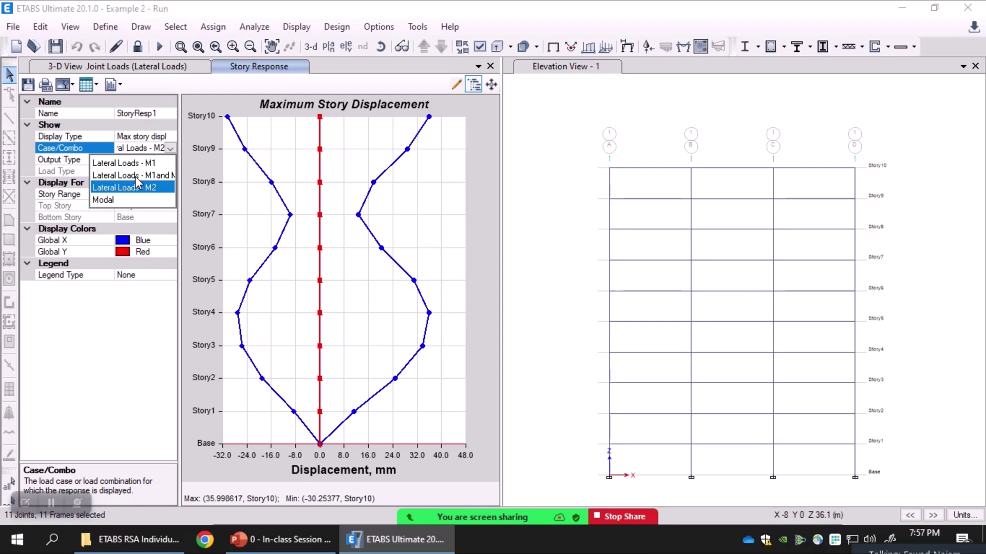
click(136, 176)
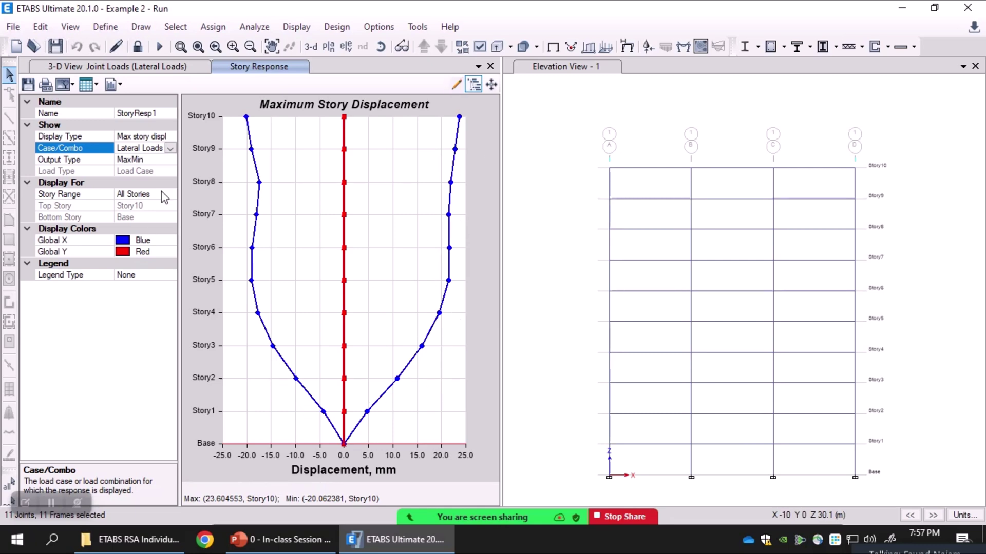
Cycle the displacement plot through Lateral Loads - M1, M2, and M1and M2 cases.
click(170, 148)
click(153, 163)
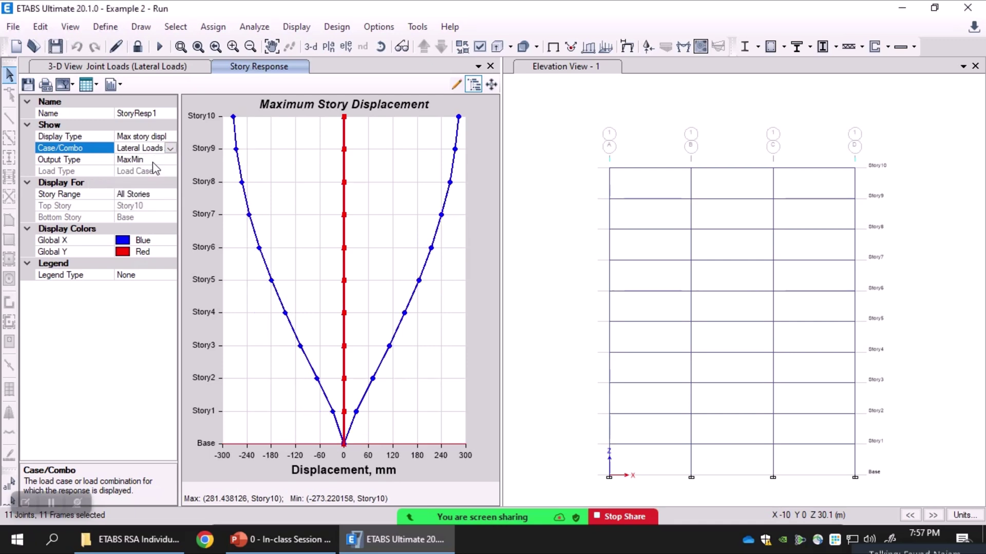
click(170, 149)
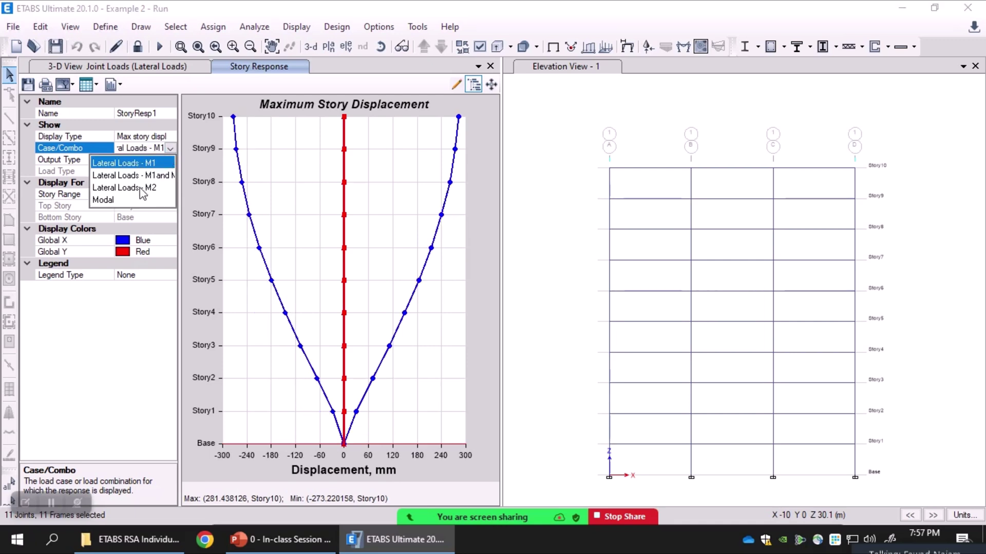
click(143, 189)
click(170, 149)
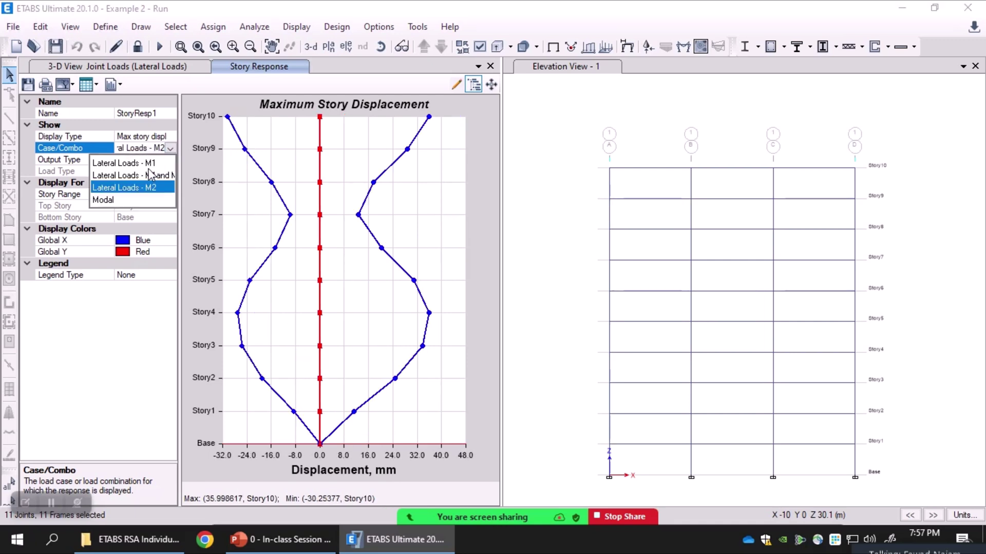
click(149, 175)
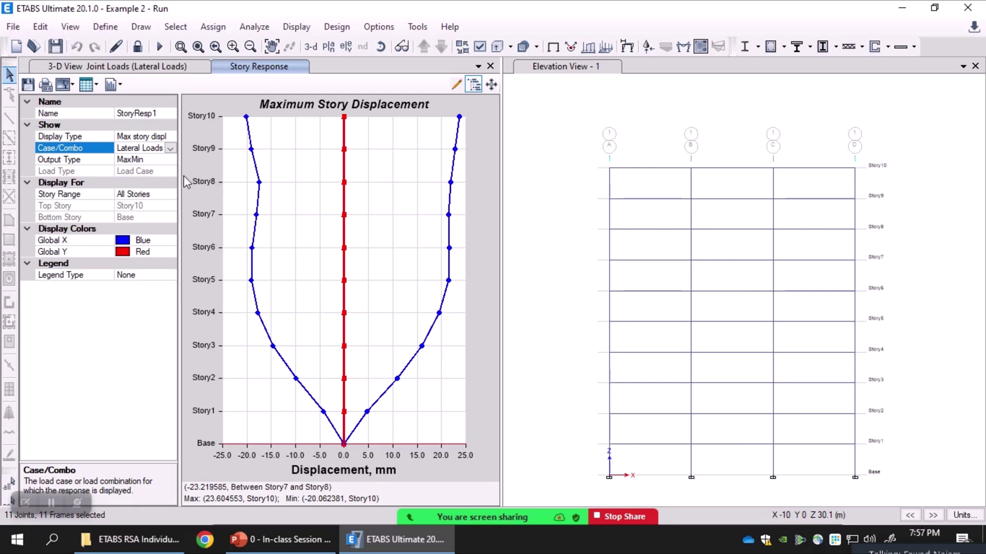
Change the Display Type to story shears, peaking at 753.481 kN at Base.
click(154, 137)
click(170, 137)
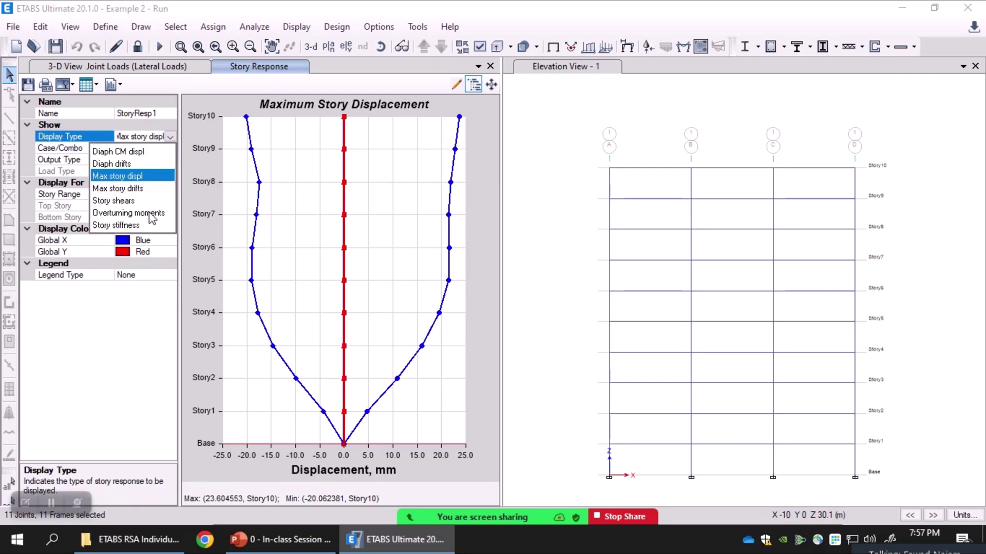
click(135, 201)
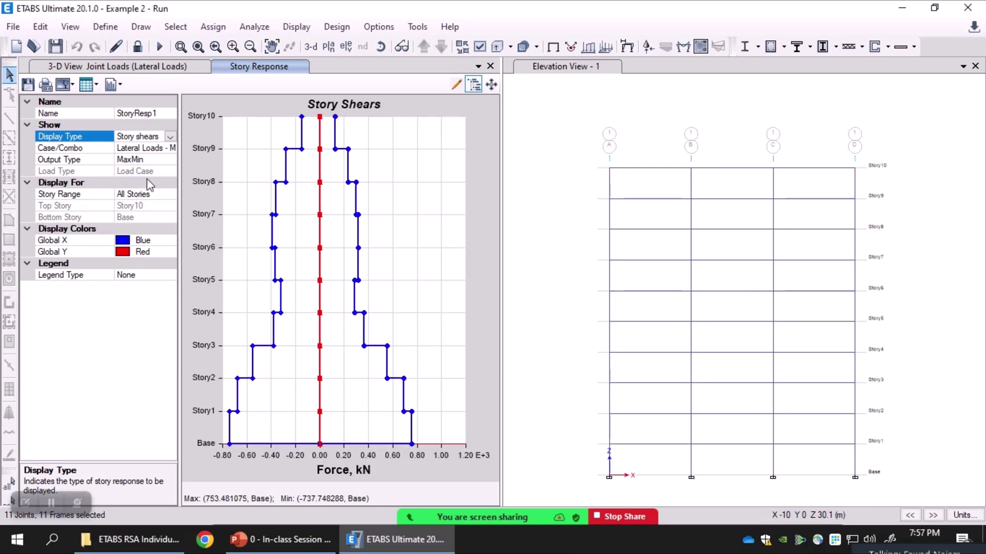
Plot story shears for Lateral Loads - M2, then for Lateral Loads - M1.
click(160, 148)
click(170, 149)
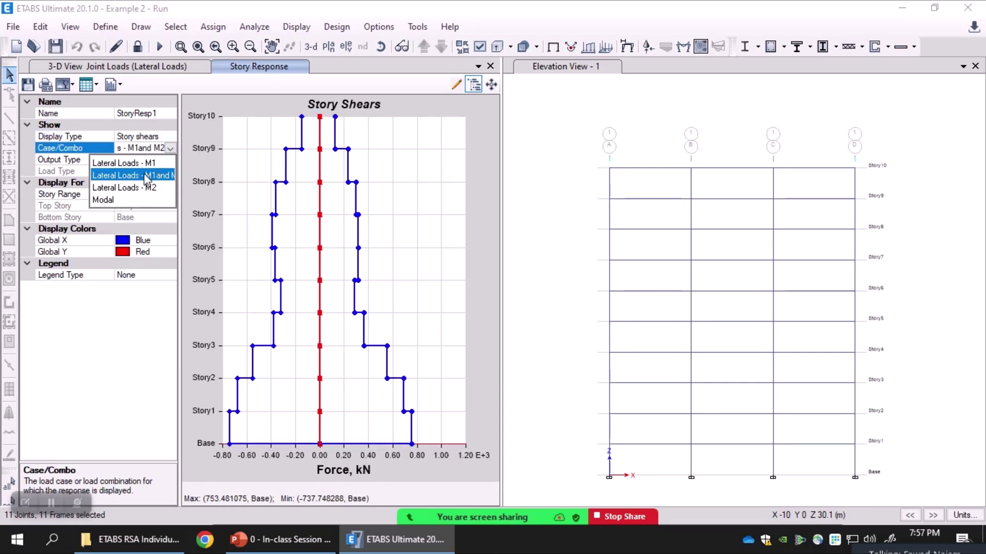
click(135, 188)
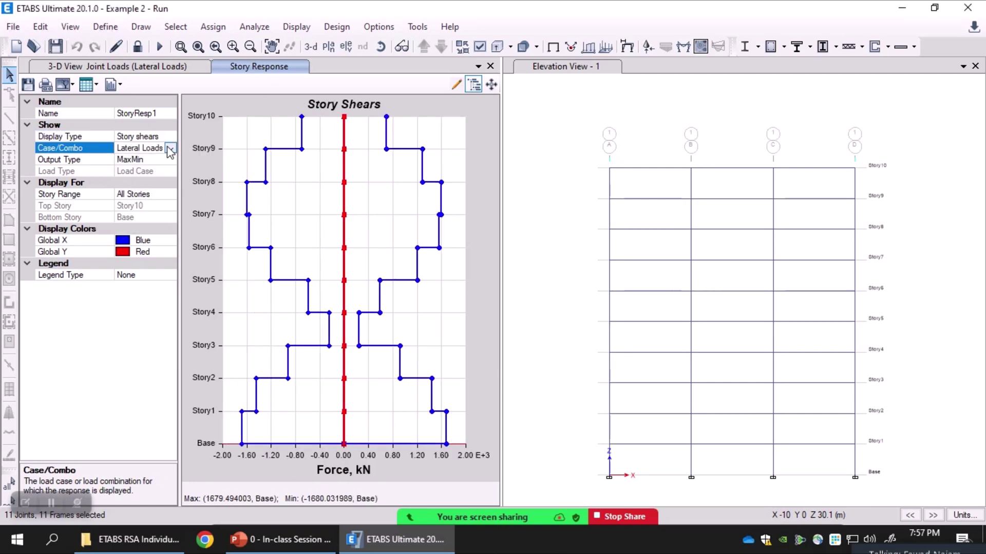
click(170, 149)
click(149, 163)
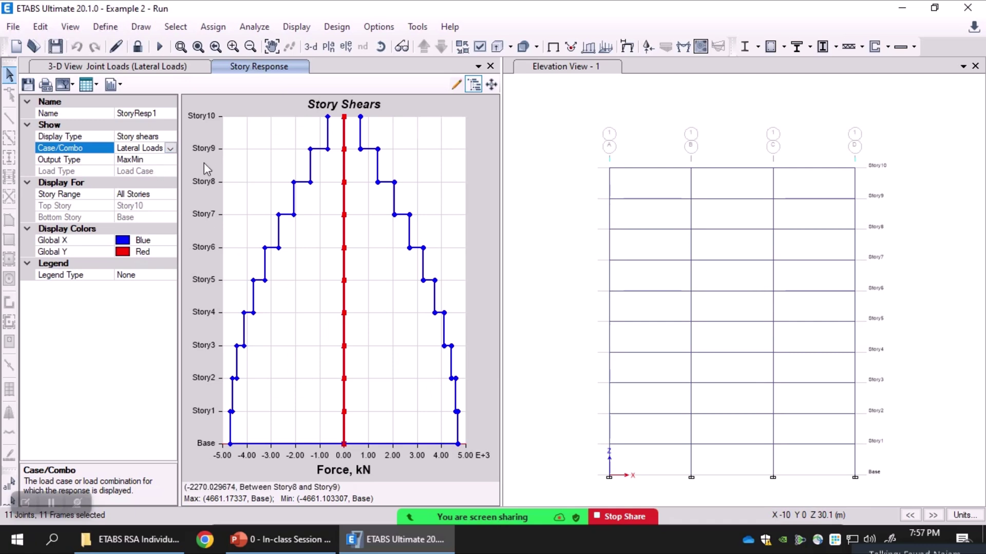
click(170, 148)
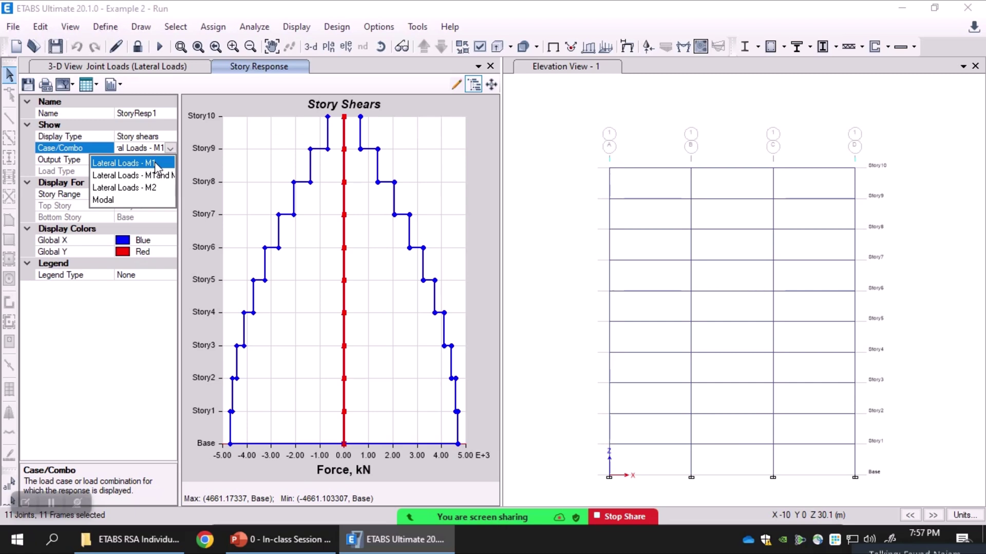
click(156, 163)
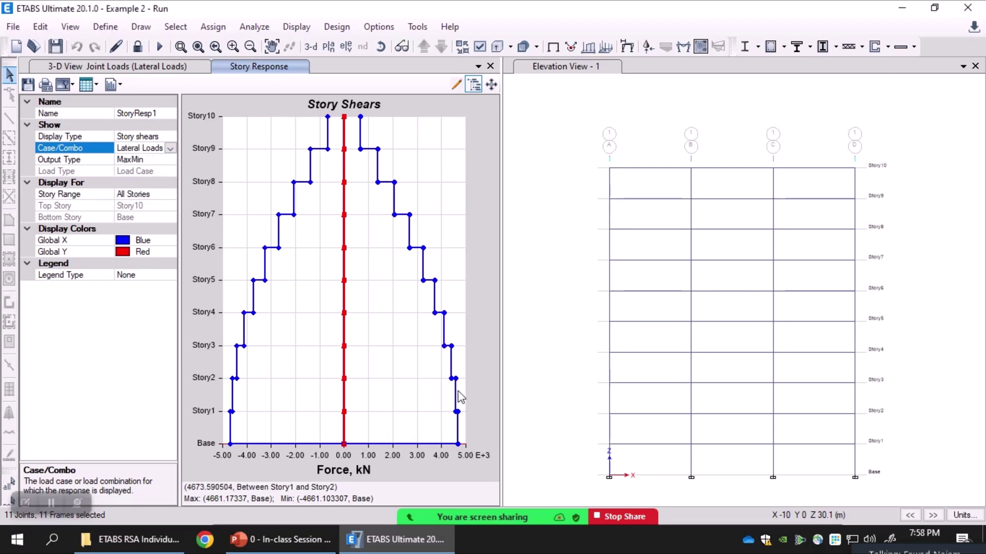
Confirm MaxMin output and plot story shears for Lateral Loads - M2 again.
click(154, 160)
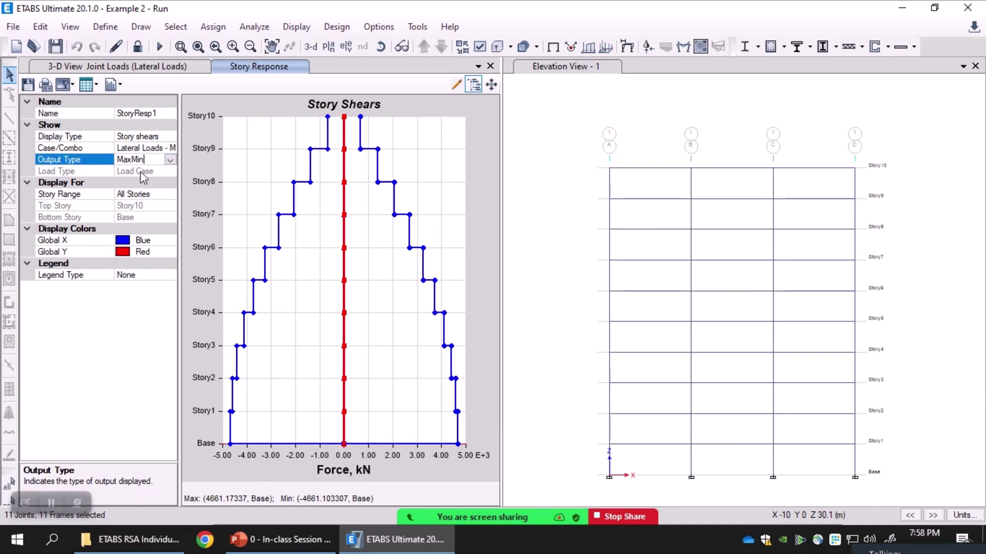
click(165, 148)
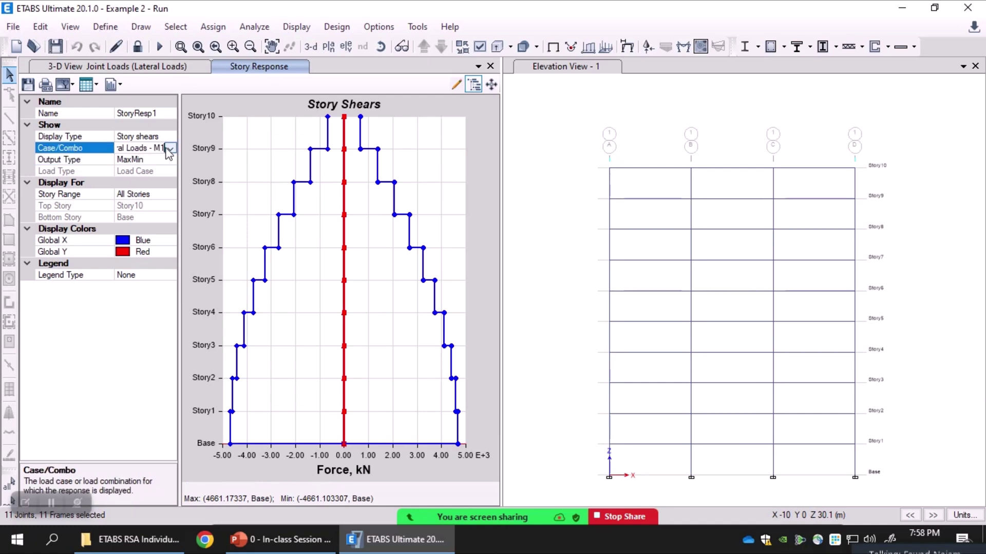
click(170, 148)
click(131, 189)
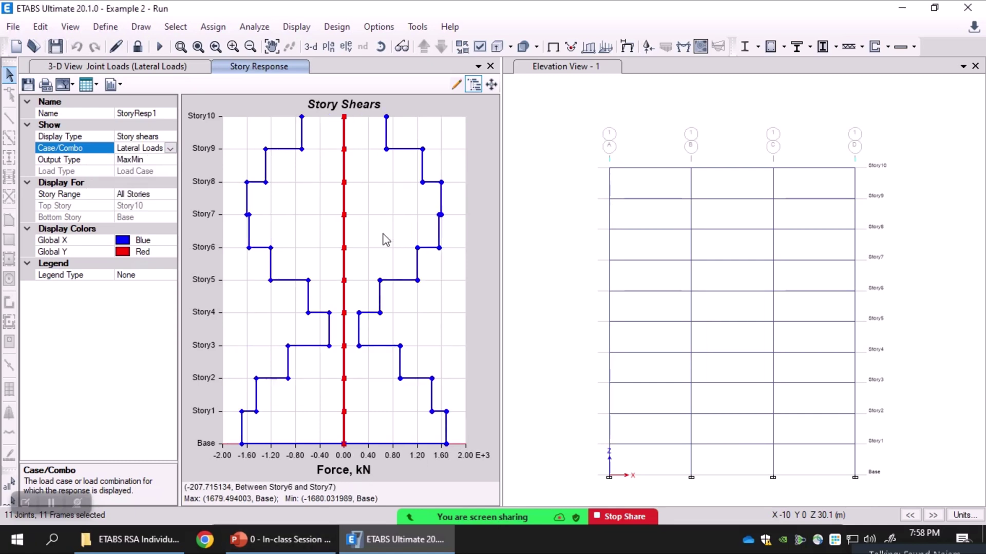
click(289, 549)
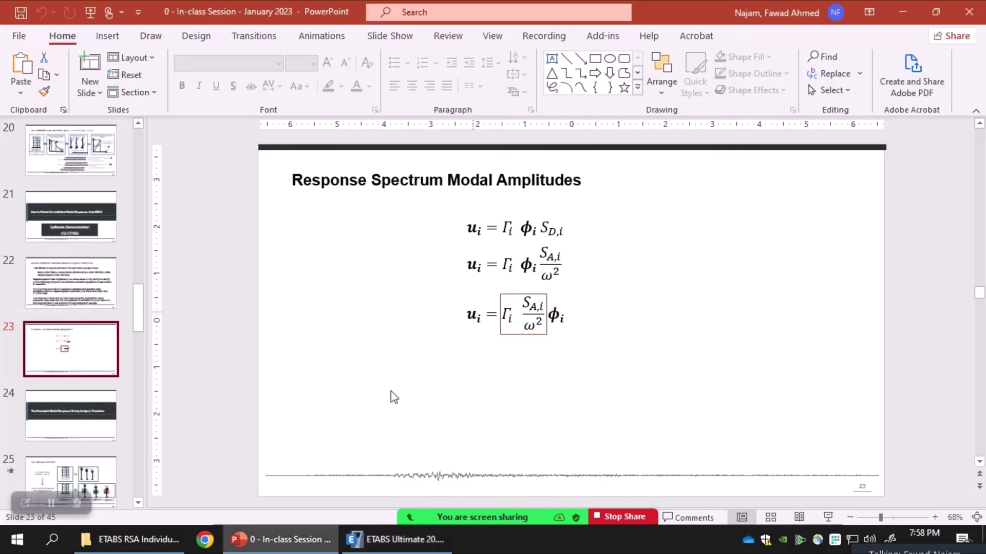
click(383, 545)
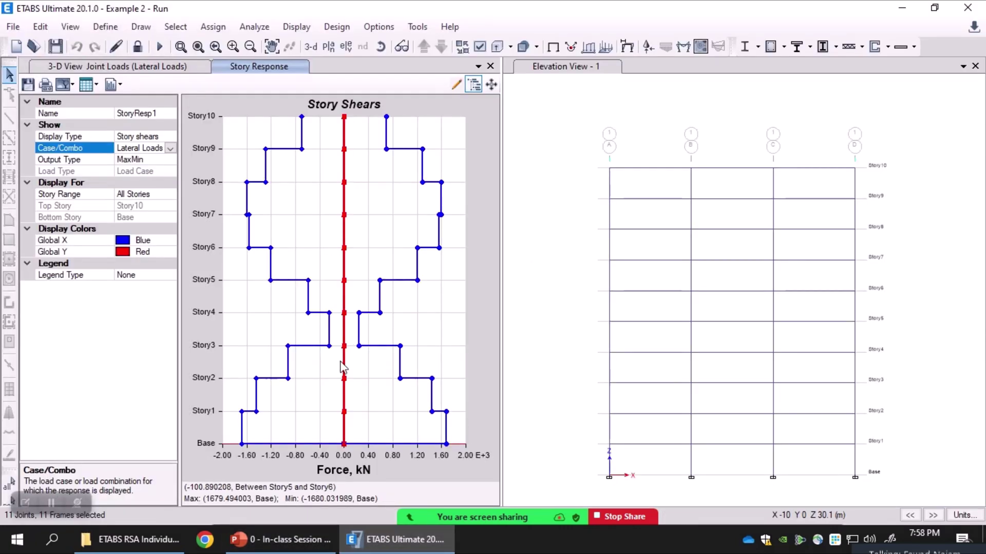
Plot story shears for Lateral Loads - M1 and M2 and activate the elevation view.
click(170, 148)
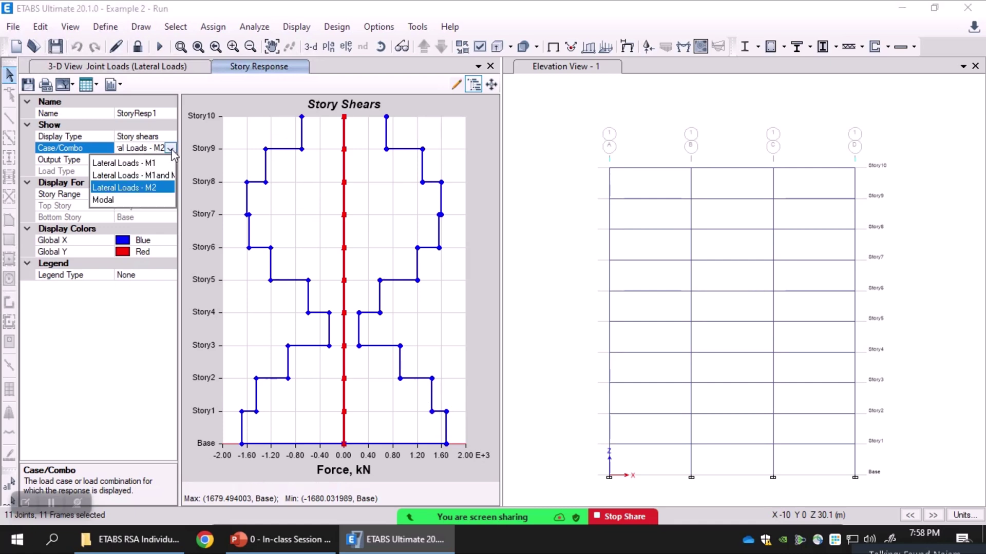
click(150, 175)
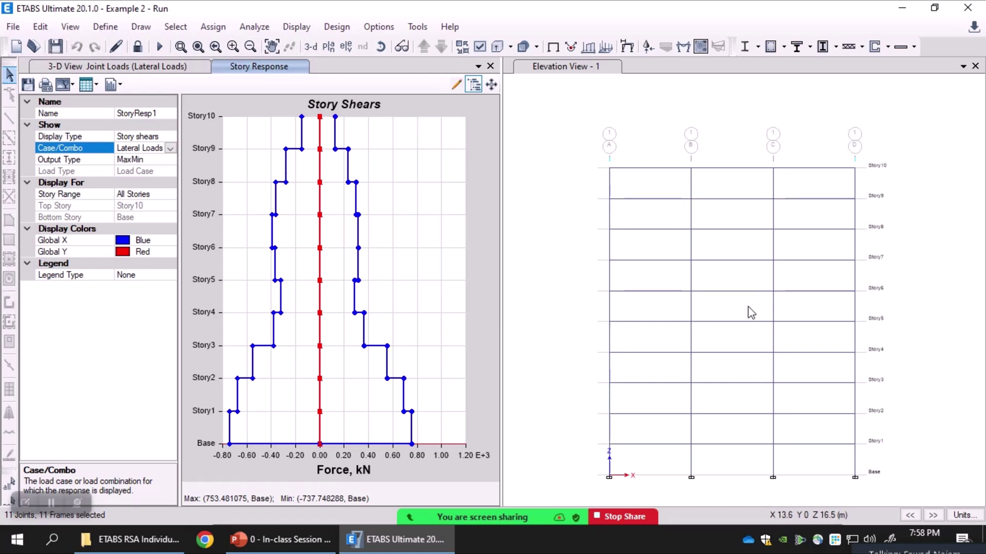
click(751, 290)
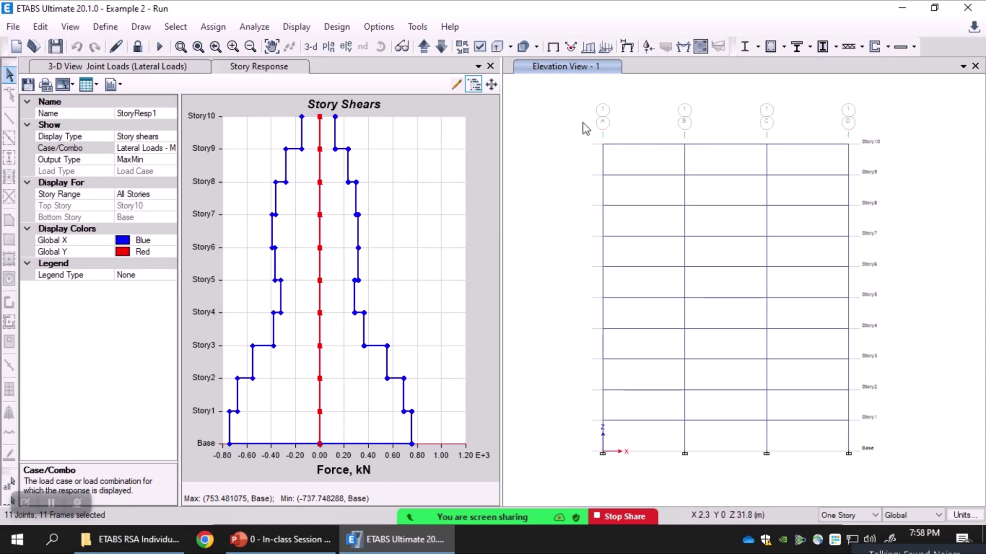
Show the Lateral Loads - M1 deformed shape as Multi Step with end time 20.
click(626, 47)
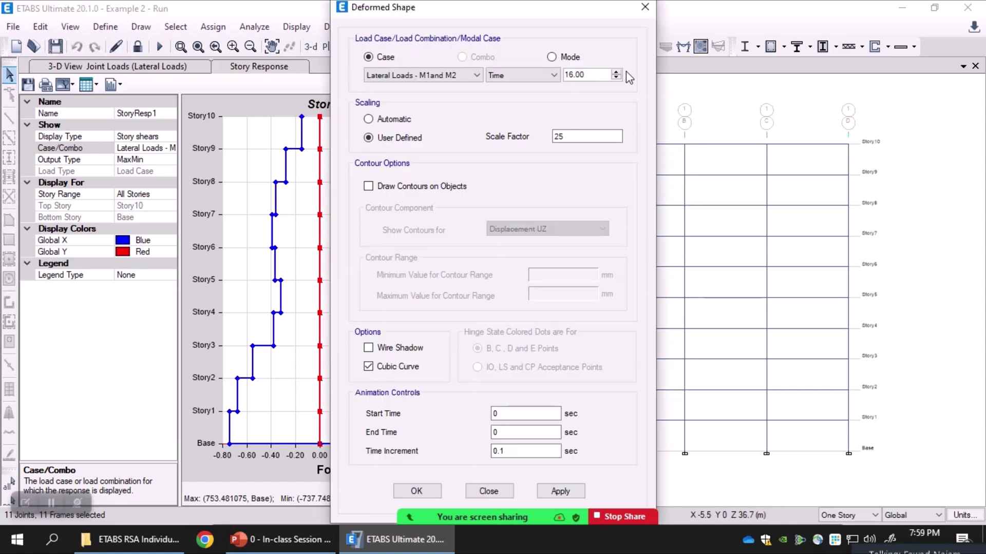
drag(553, 14, 311, 25)
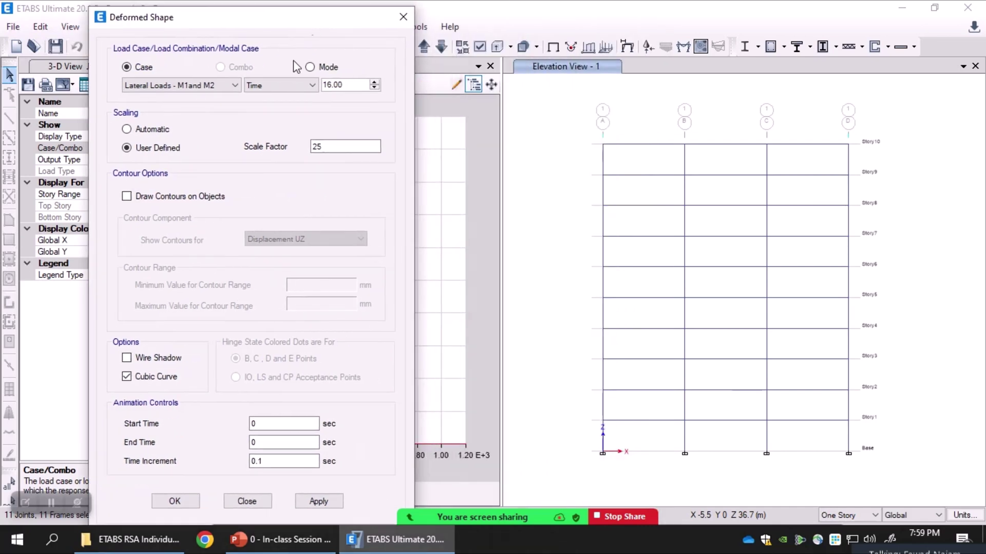
click(195, 86)
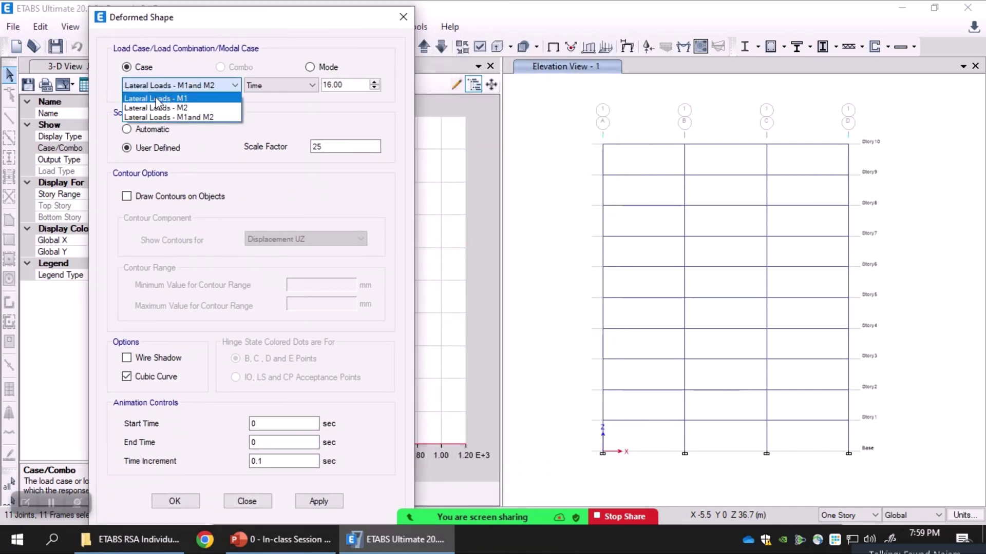
click(190, 99)
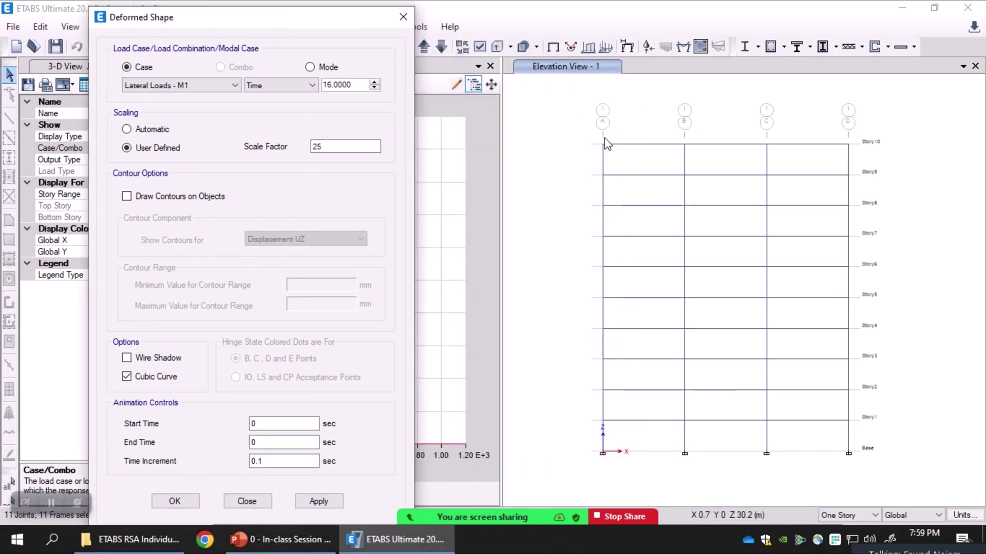
click(277, 86)
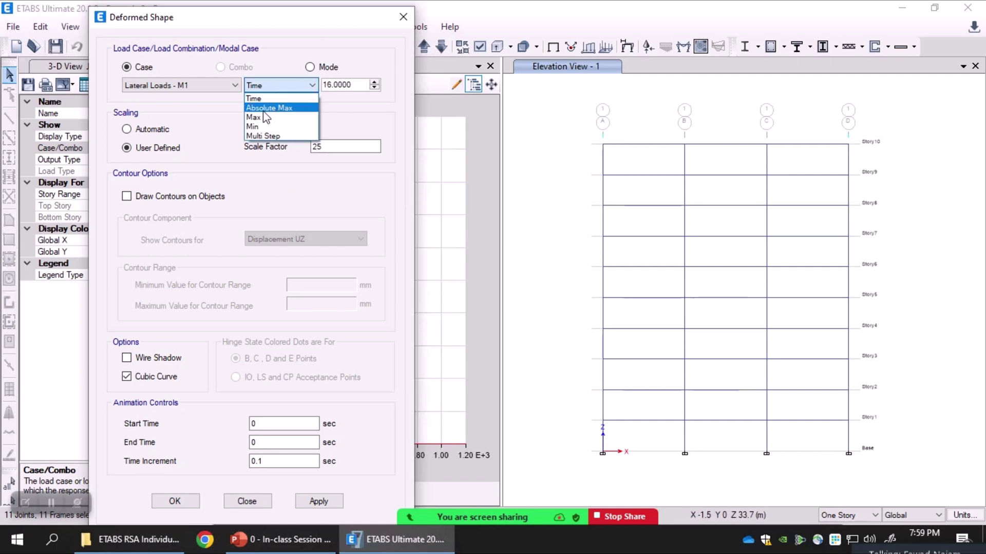
click(264, 136)
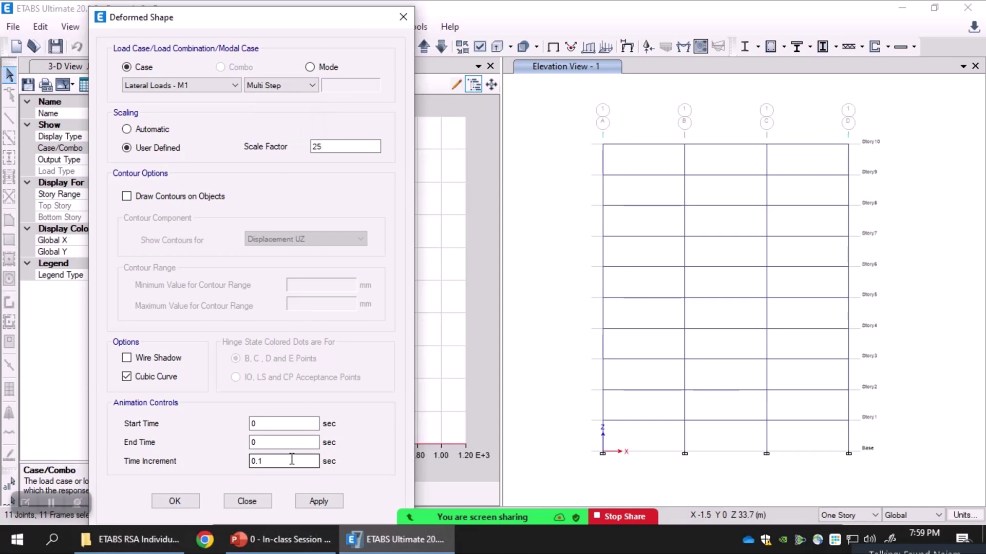
double_click(269, 442)
click(318, 501)
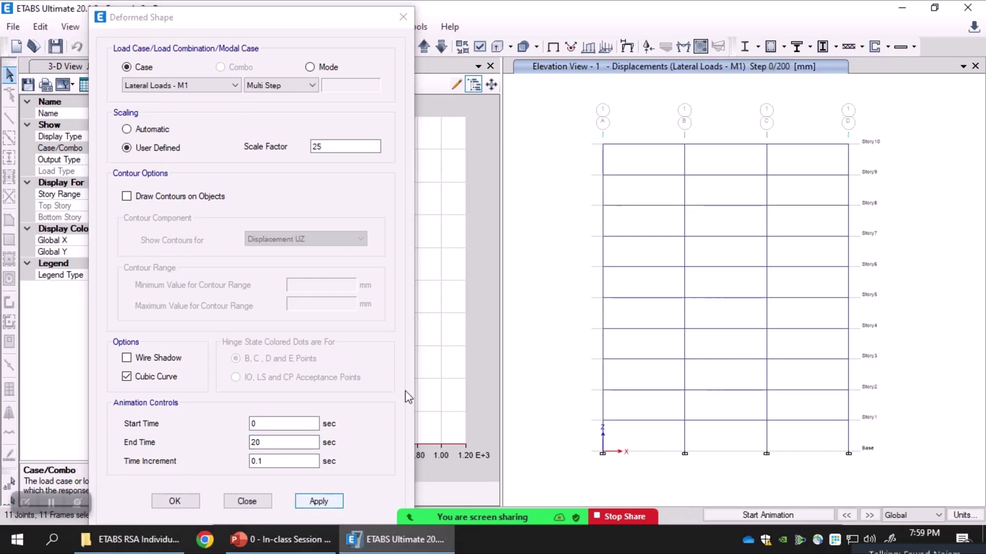
Play, stop, and replay the M1 deformed-shape animation.
click(756, 515)
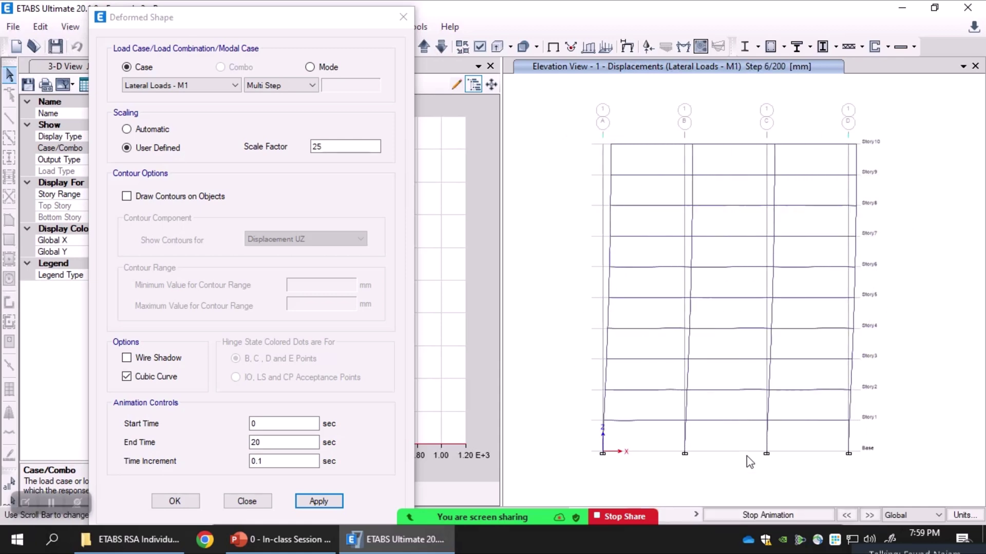
click(765, 514)
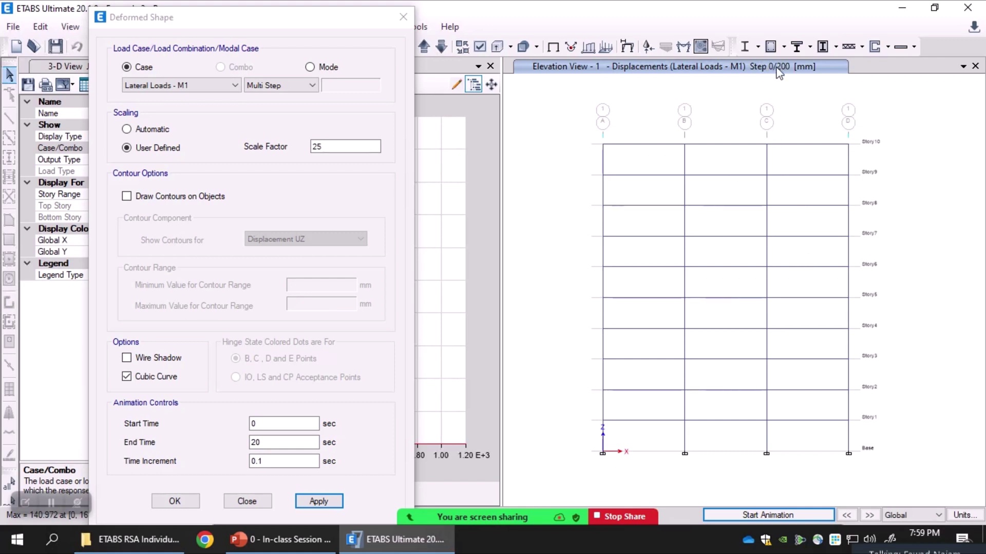
click(807, 517)
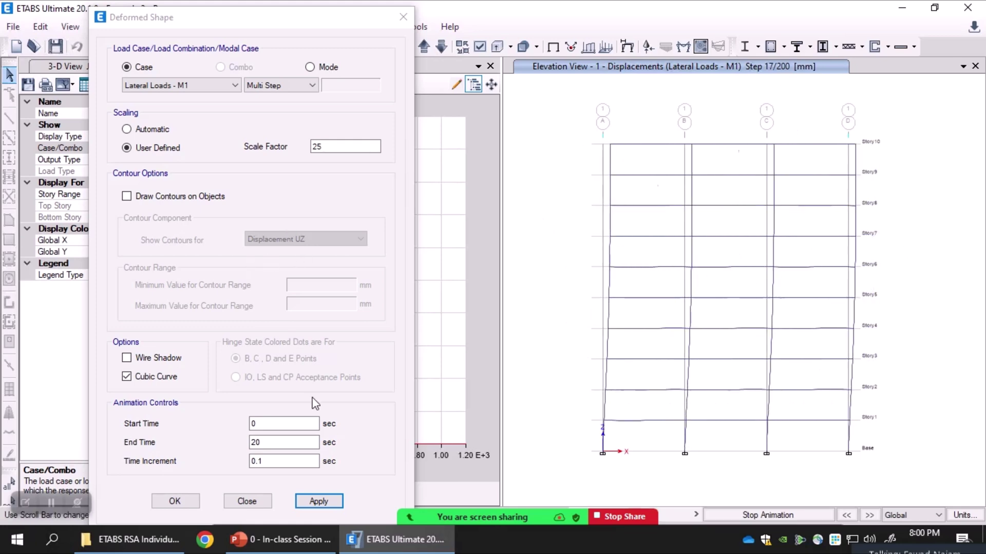
click(724, 515)
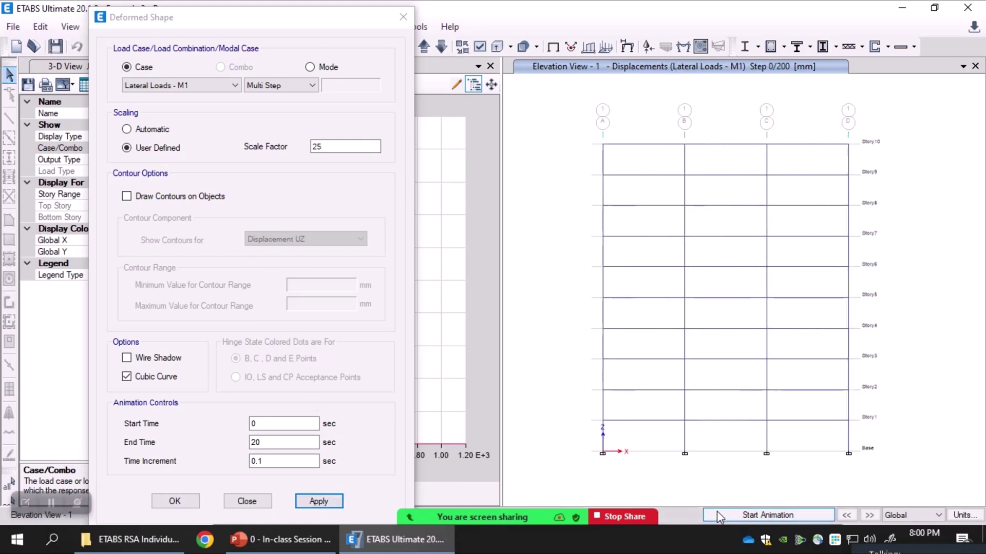
Switch the deformed shape to Lateral Loads - M2 at scale factor 50.
click(212, 84)
click(188, 107)
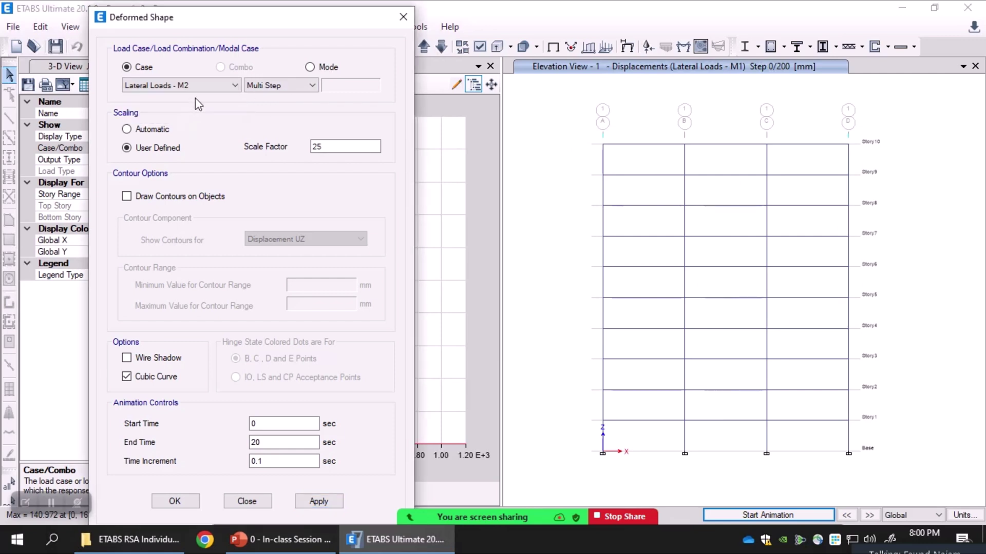
drag(327, 148, 236, 144)
click(318, 502)
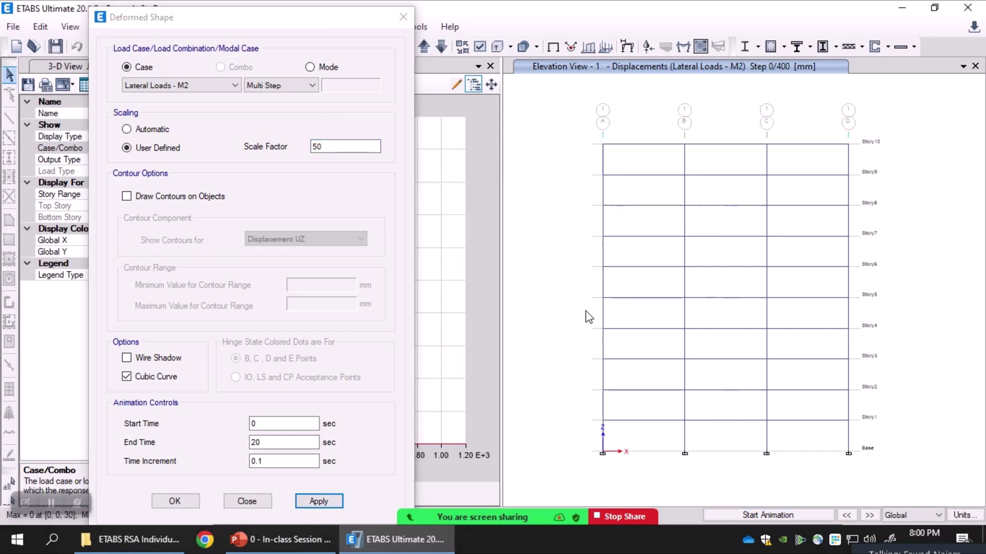
Start, stop, and restart the M2 deformed-shape animation.
click(750, 516)
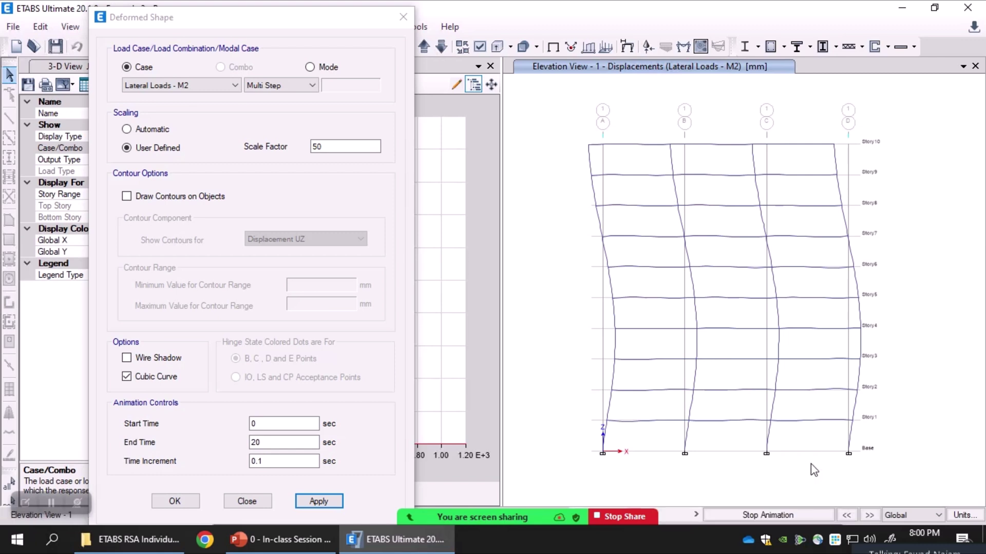
click(769, 516)
click(782, 515)
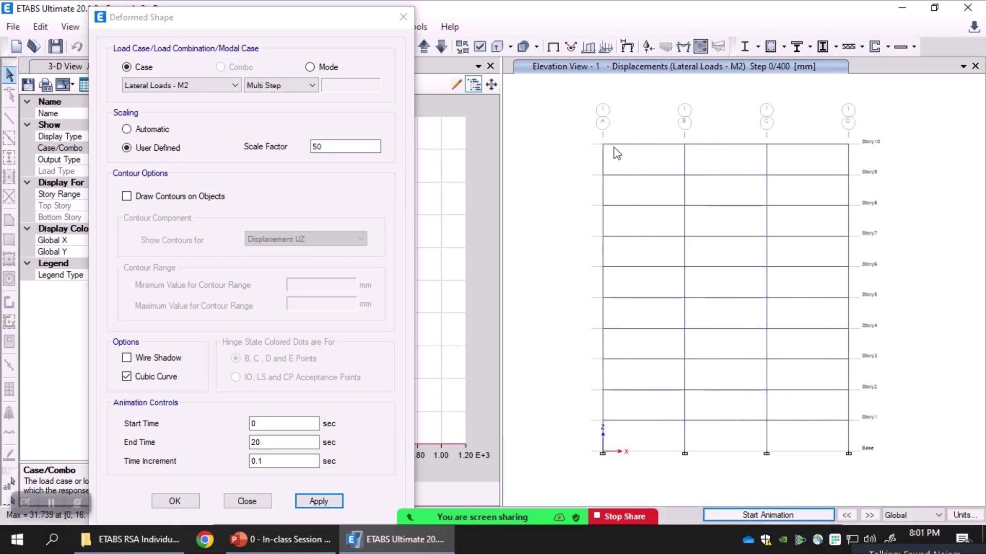
click(740, 514)
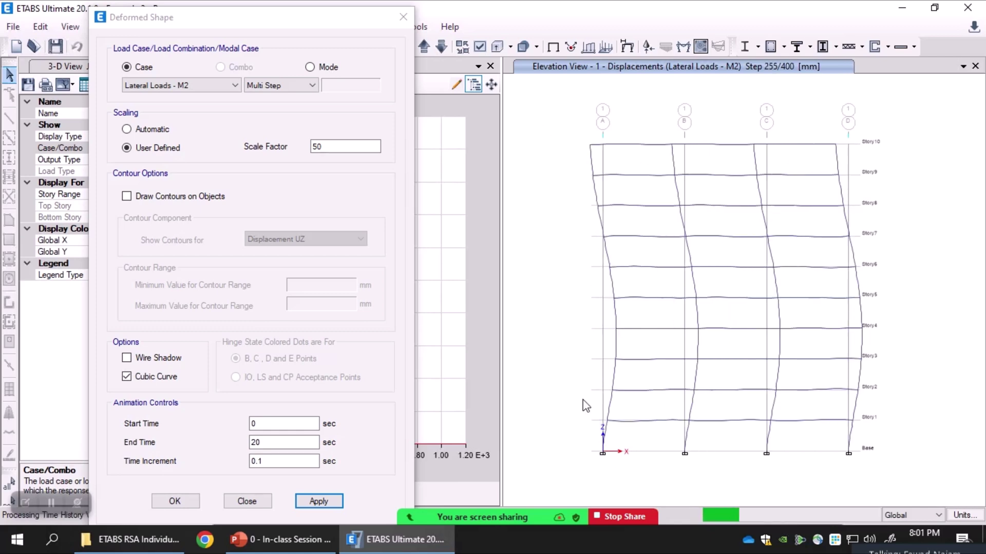
Choose Lateral Loads - M1and M2 for the deformed shape and run its animation.
click(209, 86)
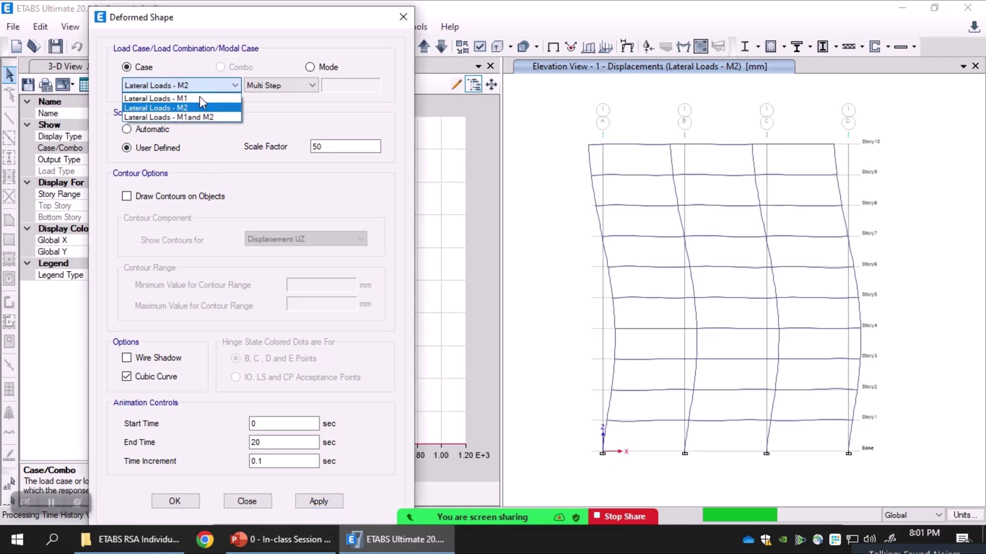
click(154, 118)
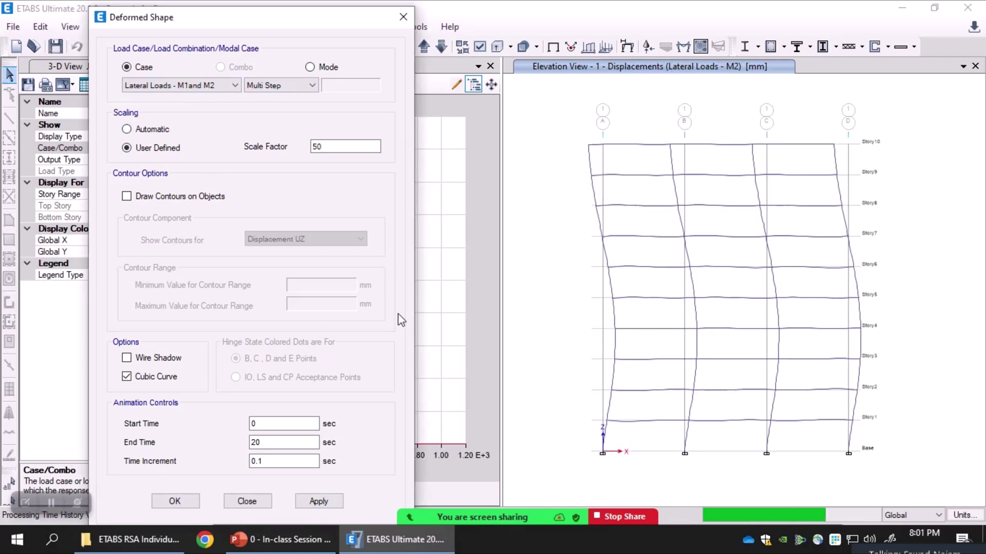
click(325, 506)
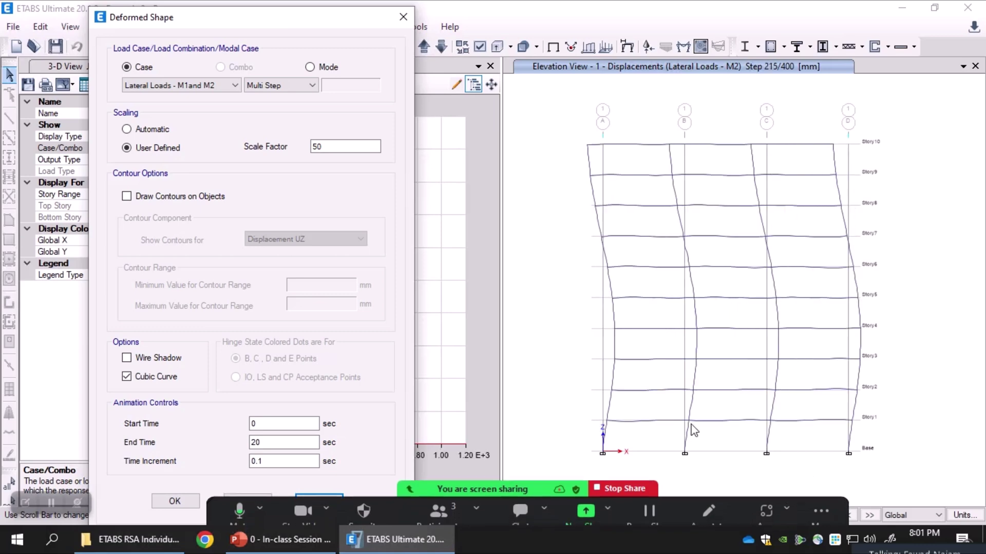
key(F6)
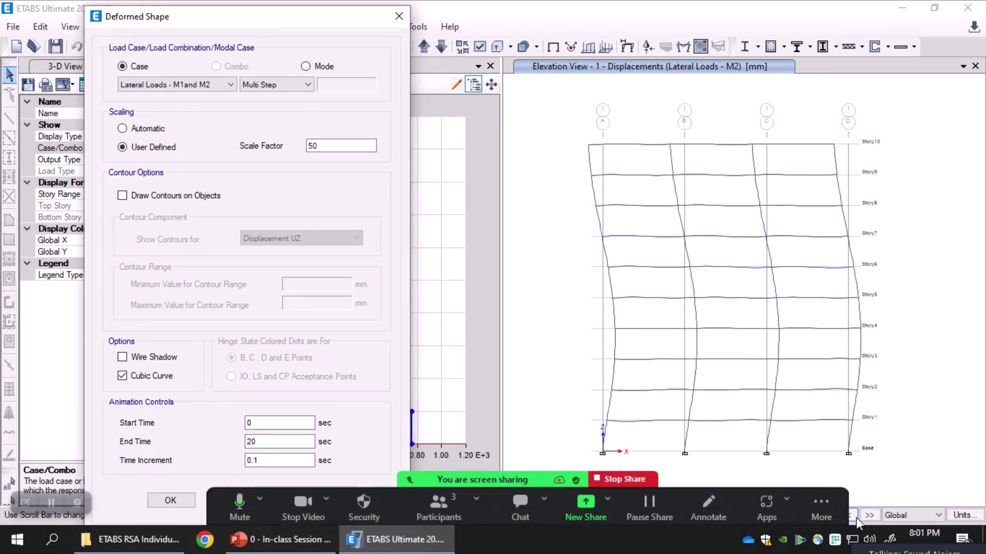
click(902, 463)
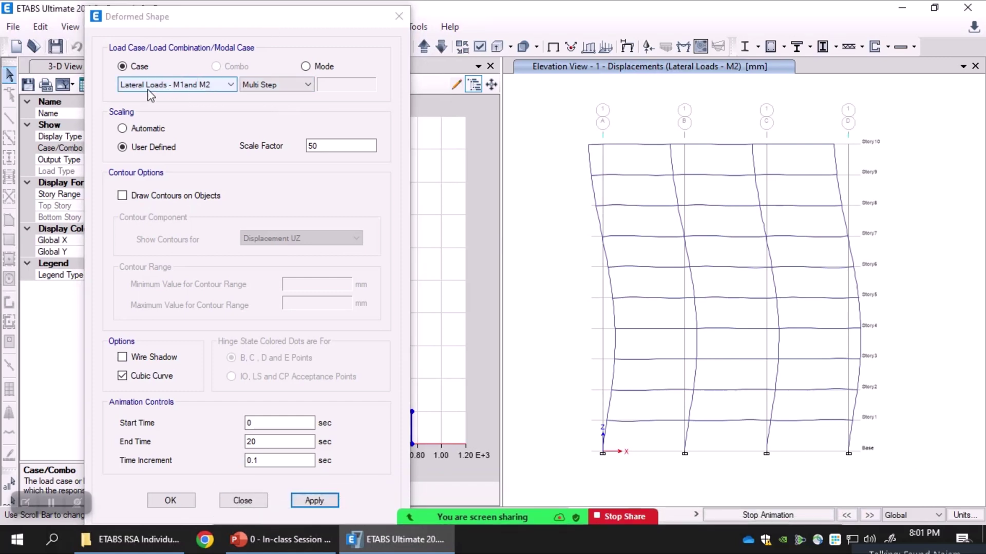
click(751, 513)
click(711, 515)
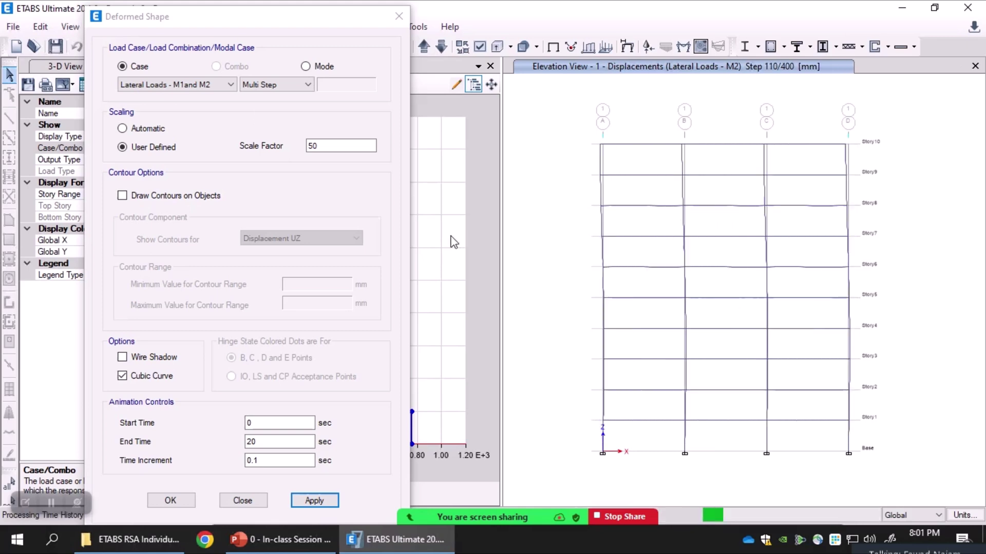
Reselect Lateral Loads - M1and M2, reapply the settings, and play the animation again.
click(316, 503)
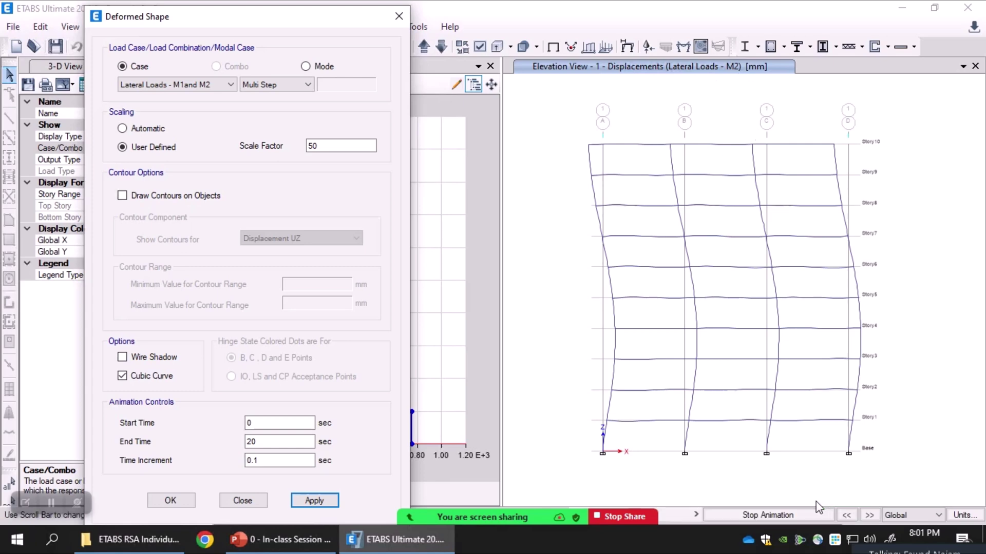
click(793, 515)
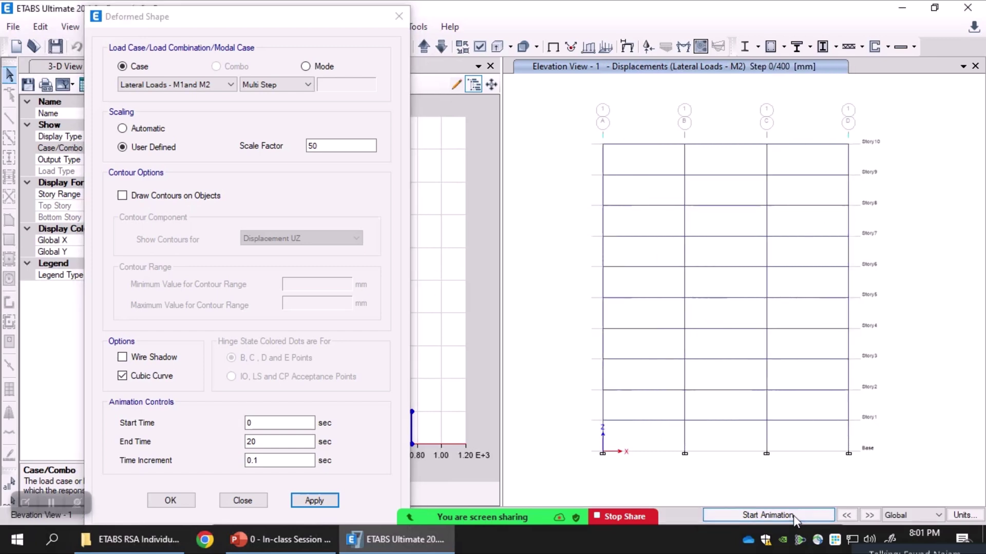
click(327, 500)
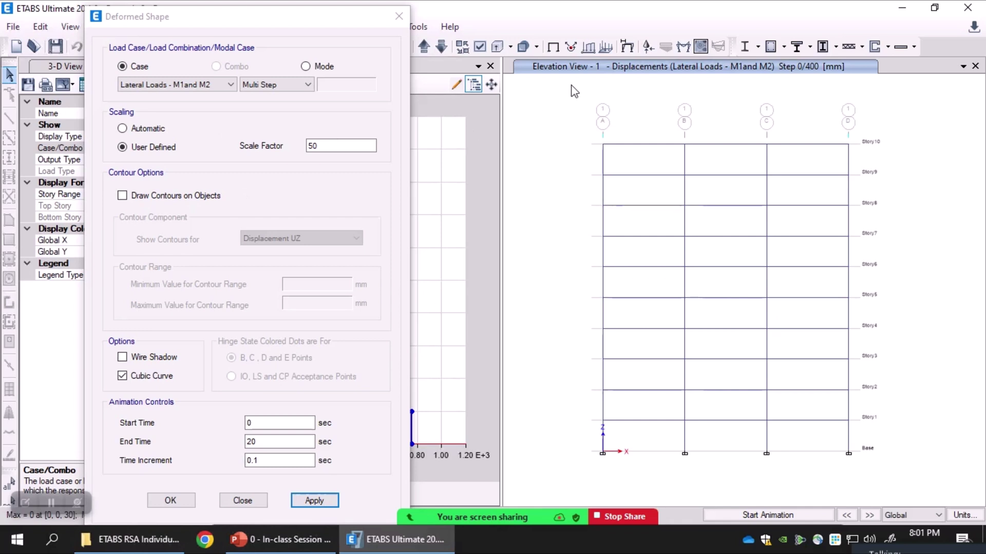
click(205, 84)
click(206, 85)
click(169, 113)
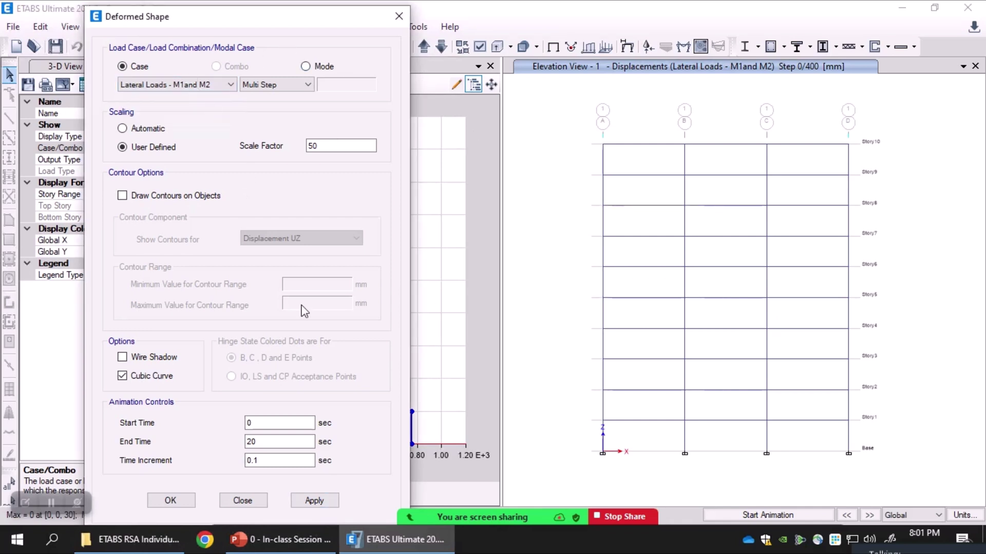
click(322, 502)
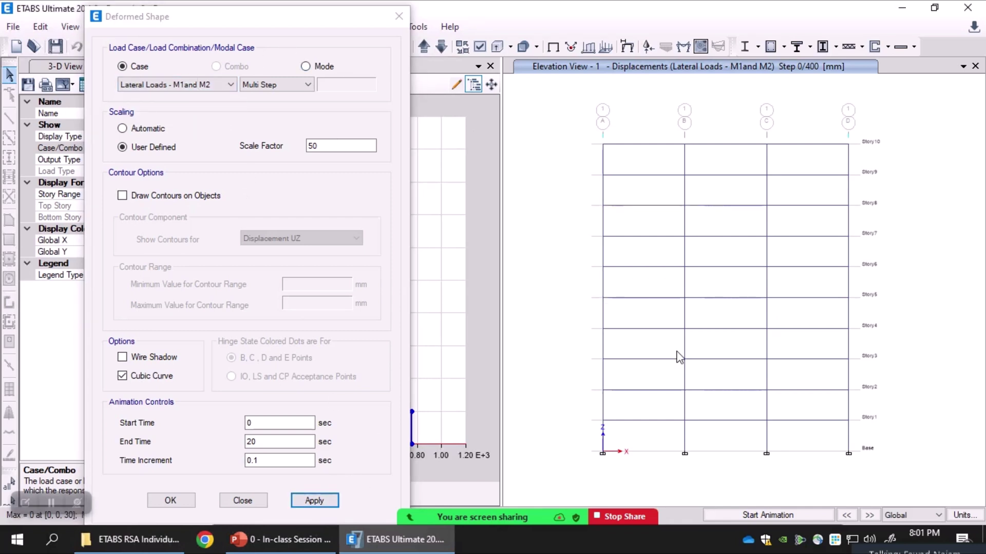
click(768, 515)
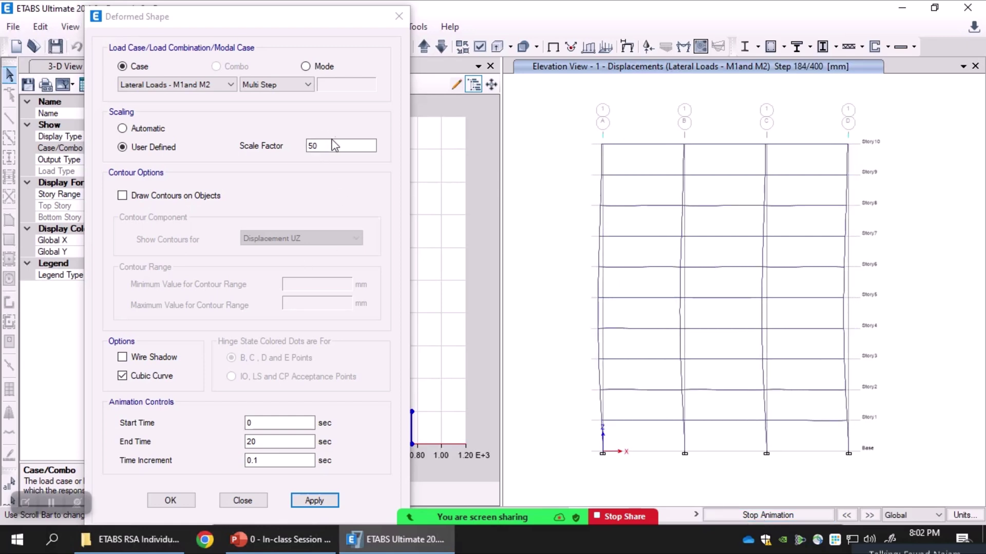
double_click(311, 147)
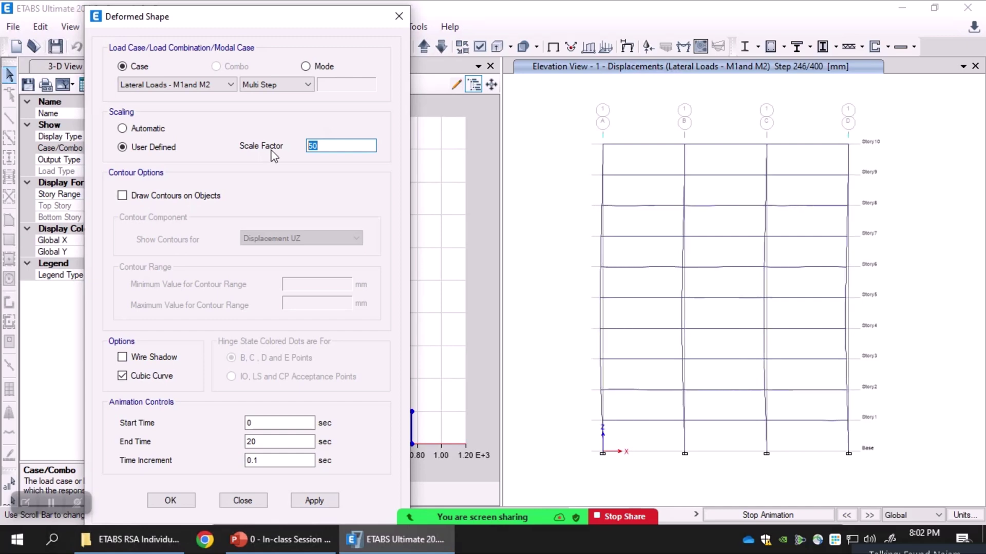
text(80)
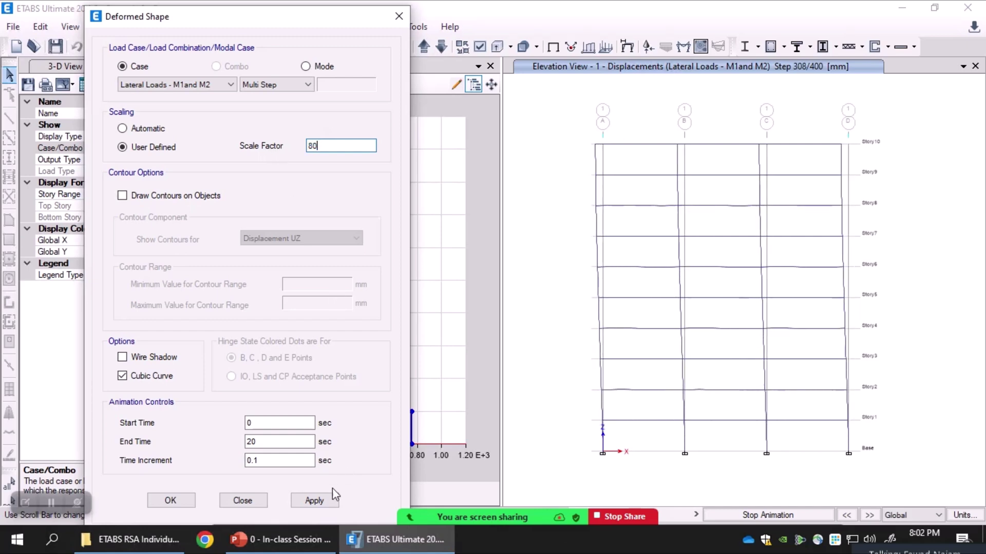
click(868, 486)
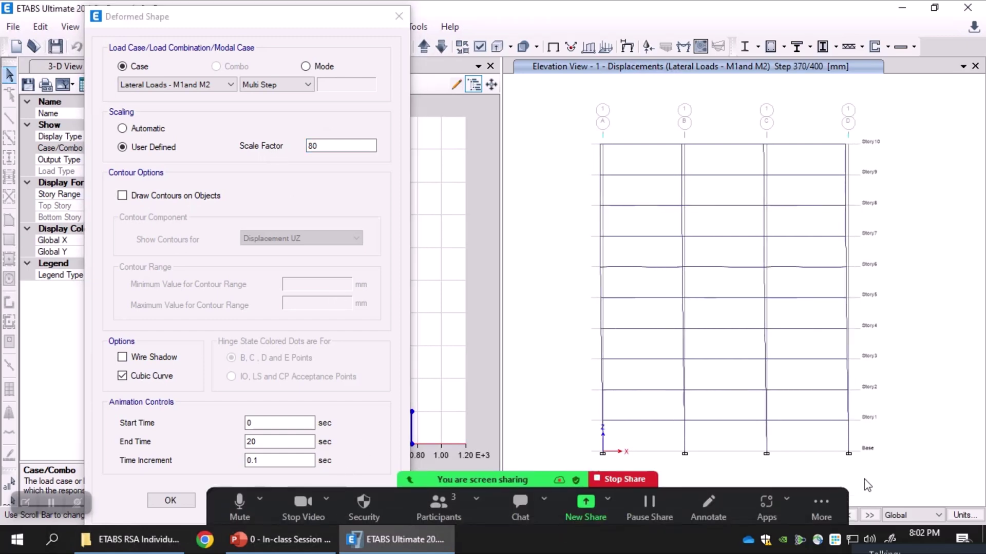
click(340, 25)
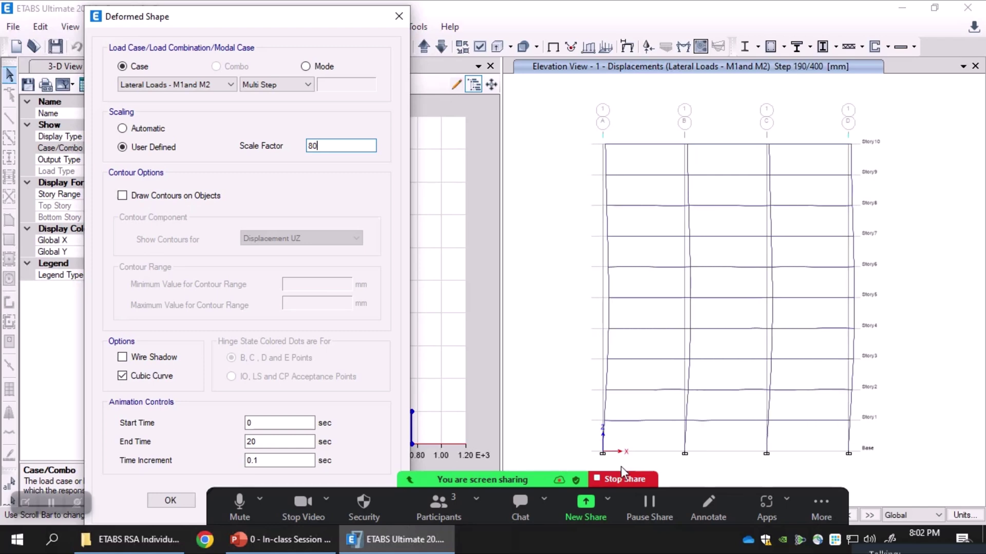
drag(454, 487, 248, 487)
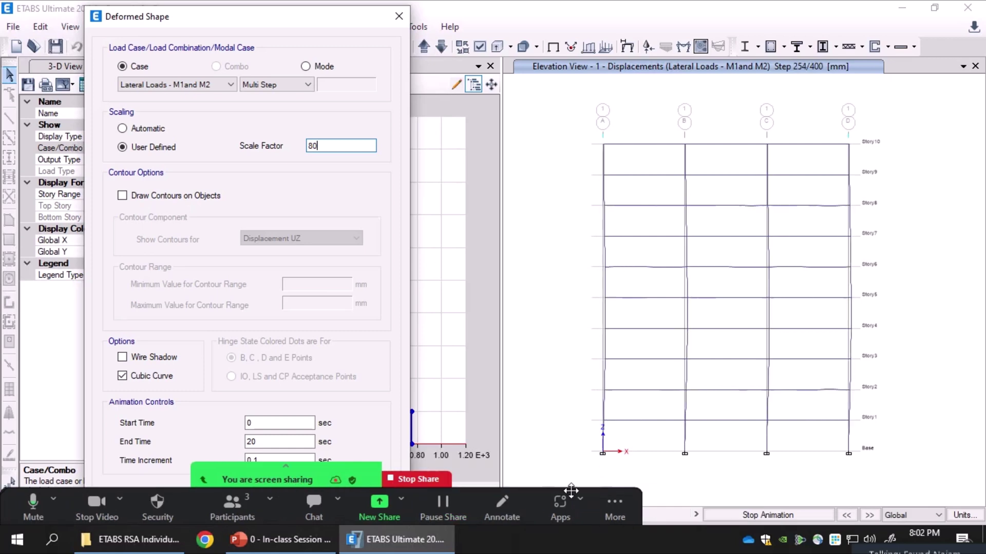
click(791, 512)
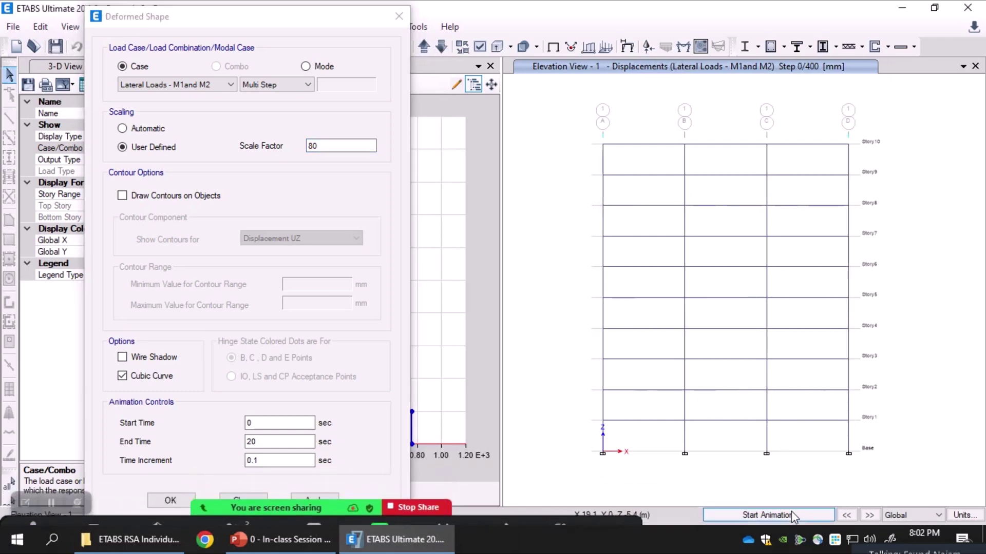
click(313, 500)
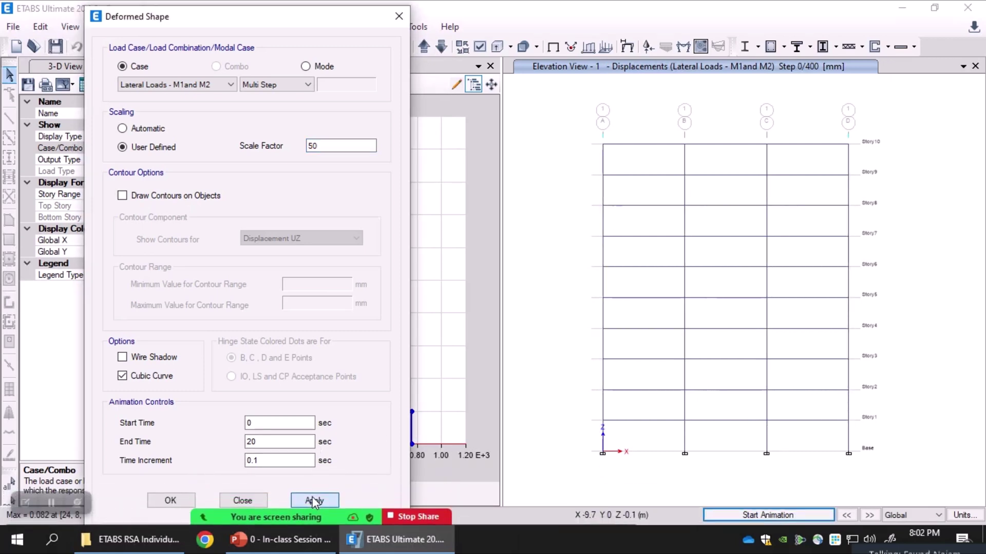
click(781, 515)
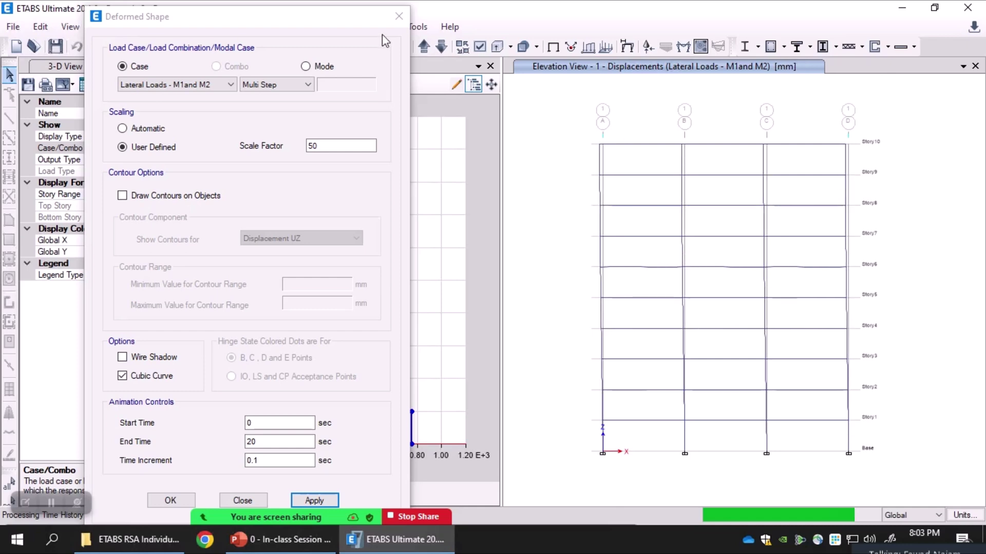
Move the Deformed Shape dialog aside to uncover the story response plot.
drag(344, 30, 544, 17)
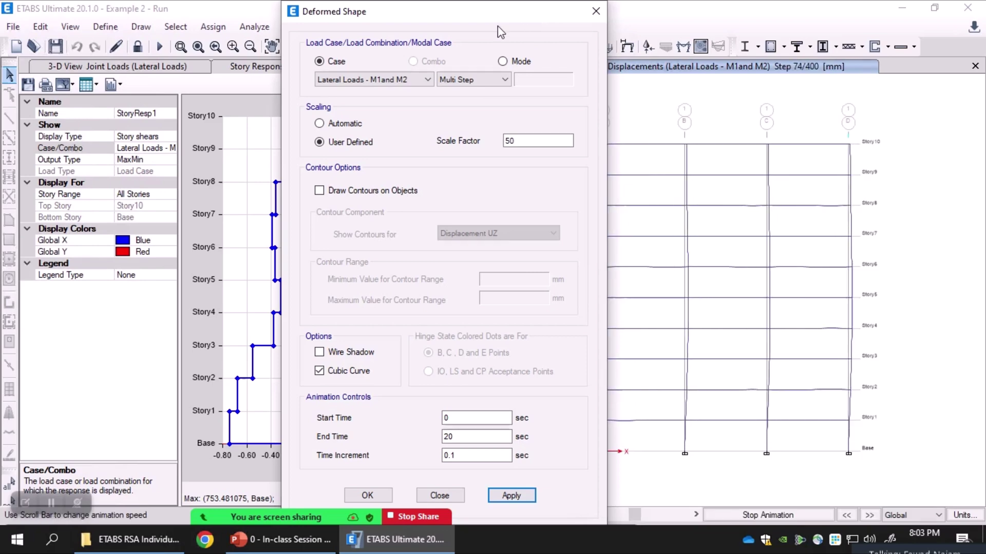
drag(497, 23, 395, 23)
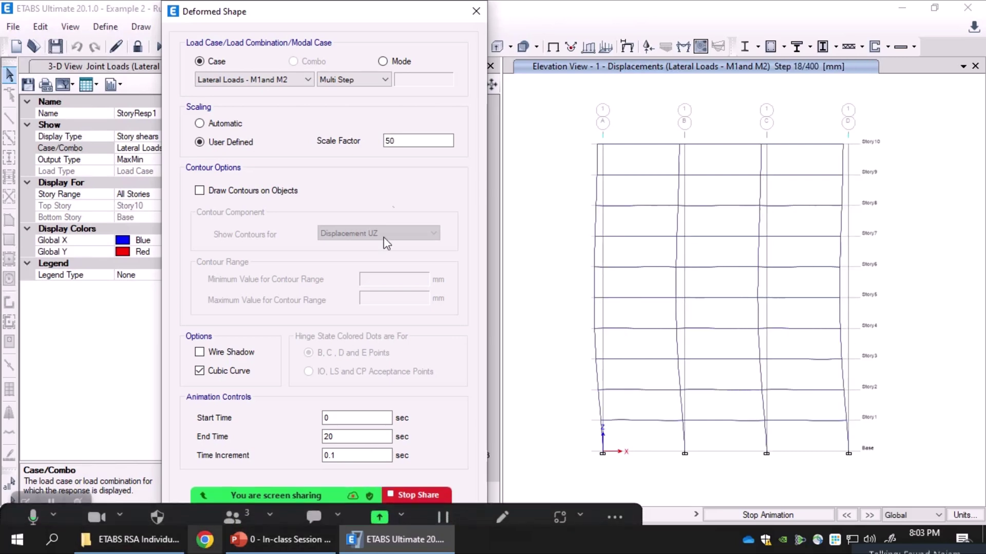
drag(349, 27, 357, 17)
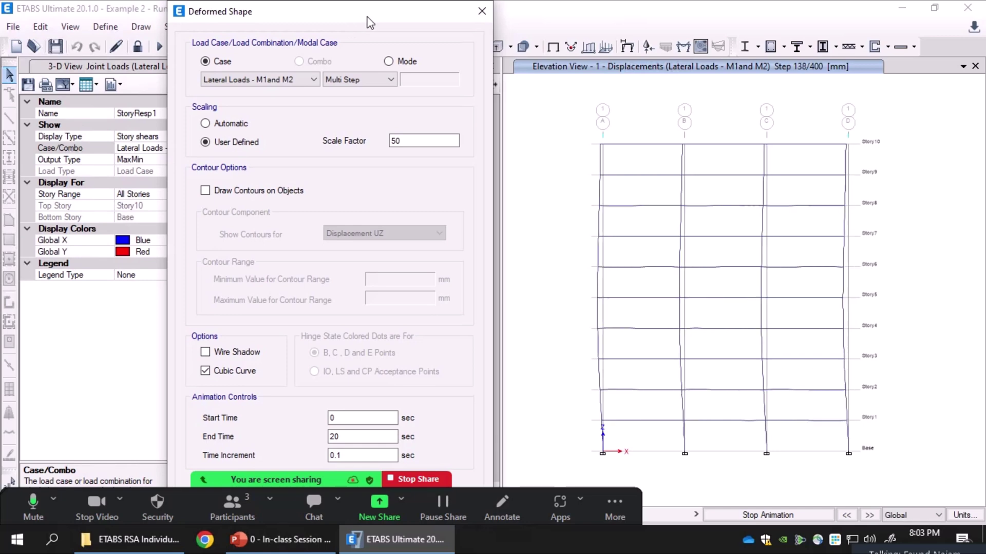